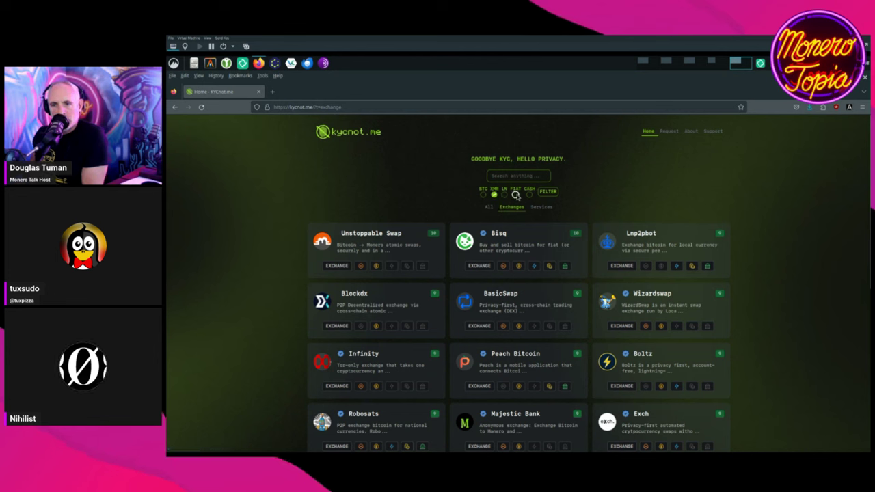
Step: Filter the kycnot.me exchange listings by XMR and FIAT so only Bisq and Robosats remain
left_click(547, 192)
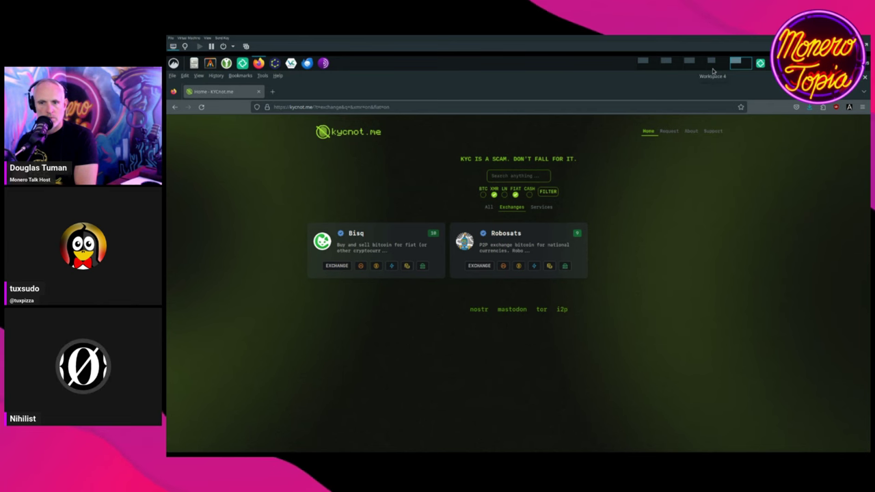
left_click(669, 64)
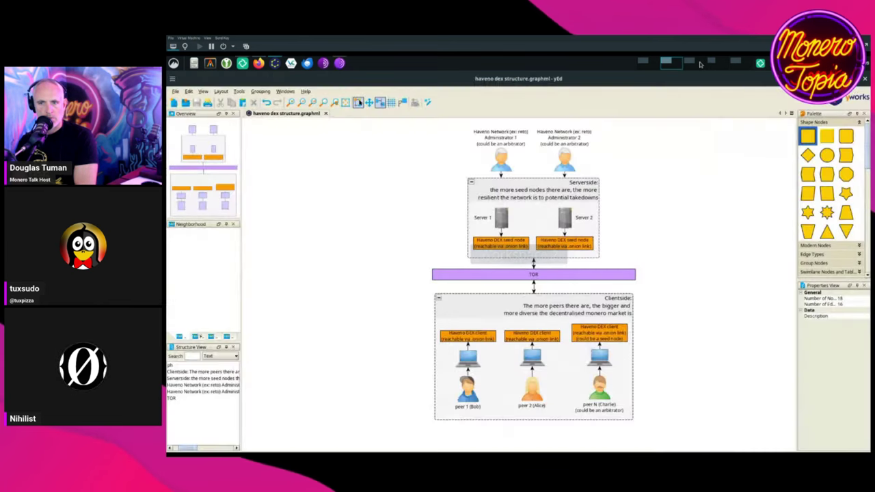
Step: Open Bisq's kycnot.me listing and change 'bisq' to 'haveno' in the URL to show Haveno's KYC level 0, pending-approval page
left_click(650, 65)
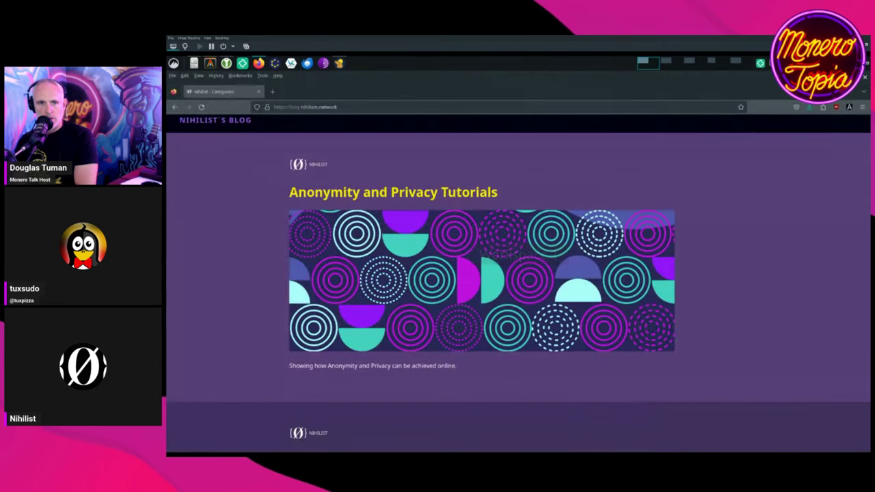
left_click(699, 66)
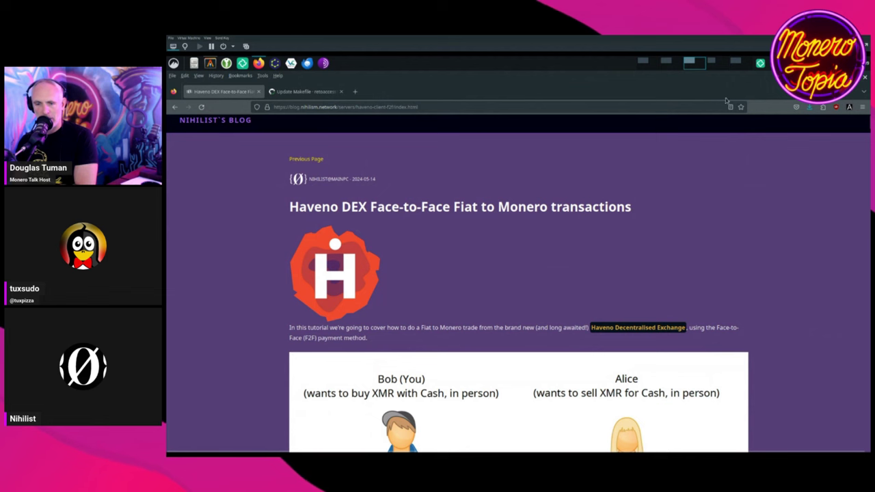
left_click(736, 63)
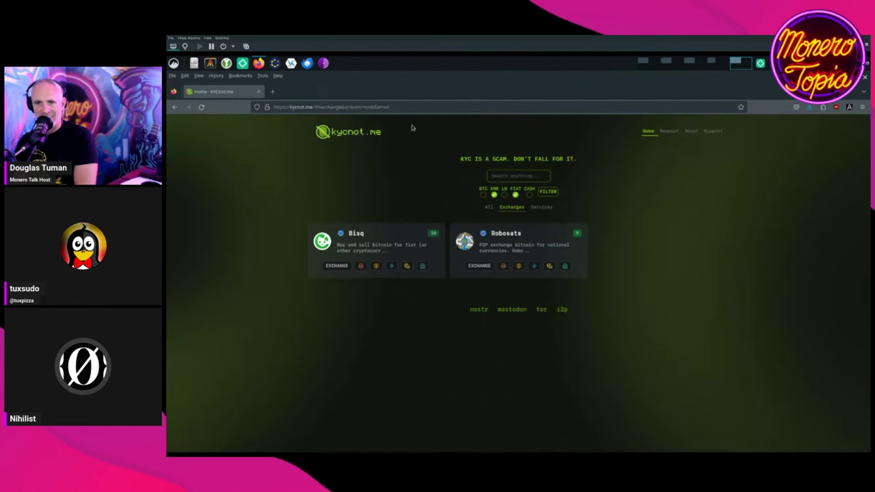
left_click(394, 251)
double_click(332, 107)
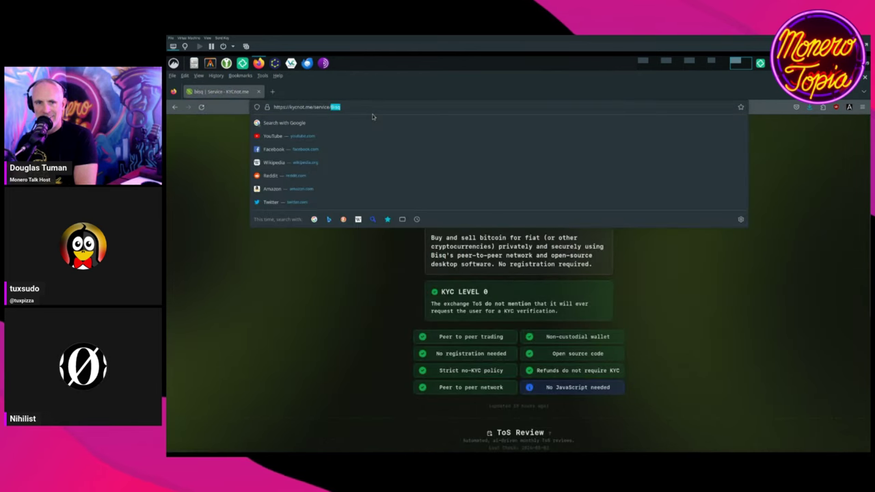
type("haveno")
key("Return")
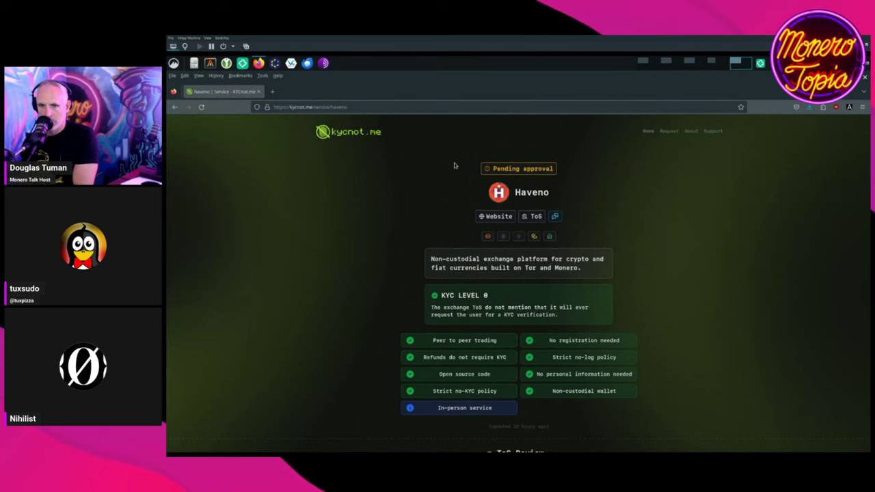
left_click(702, 67)
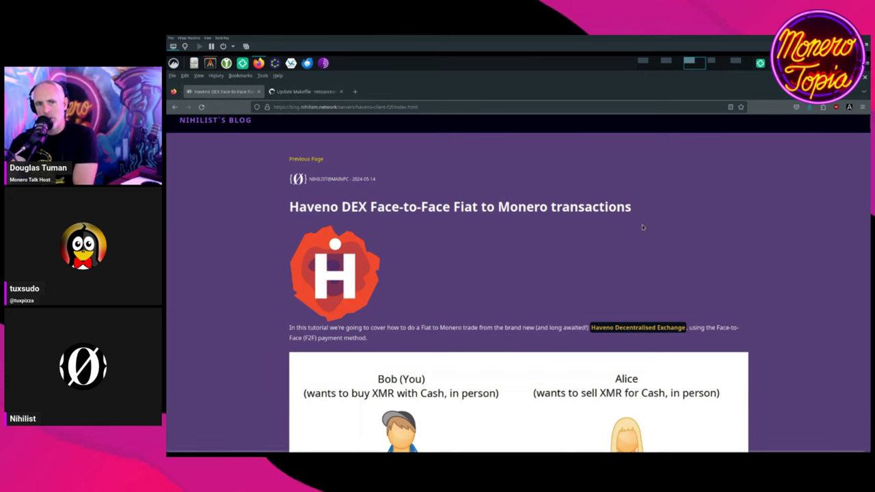
Step: Cycle past the yEd diagram back to Workspace 1's Anonymity and Privacy Tutorials page
left_click(667, 63)
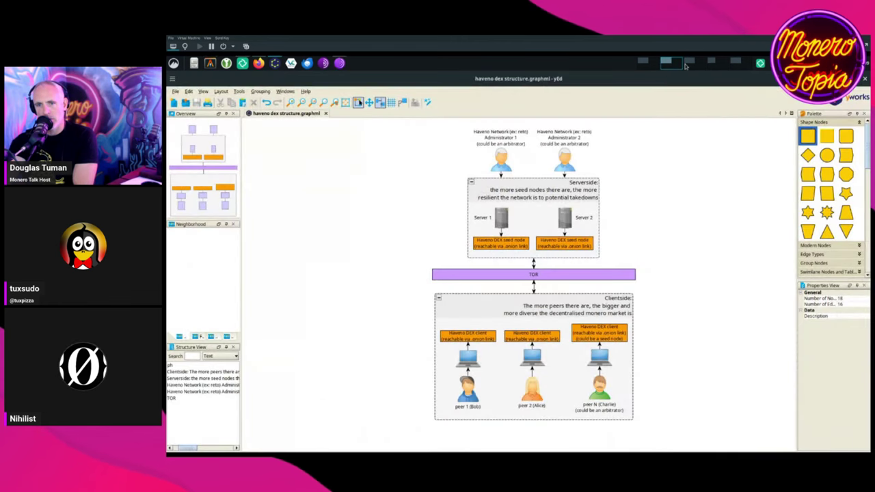
left_click(642, 63)
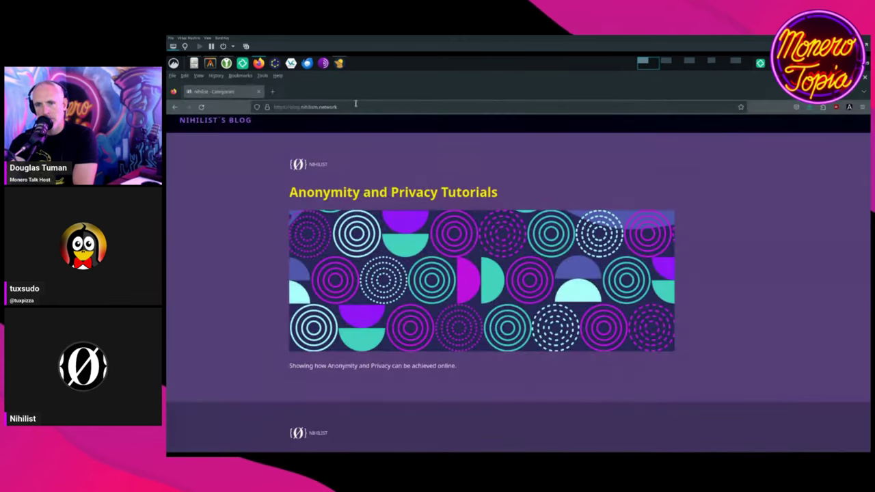
left_click(272, 91)
Step: Switch to the already-open GitHub tab and return to the haveno-reto repository's code page
type("g")
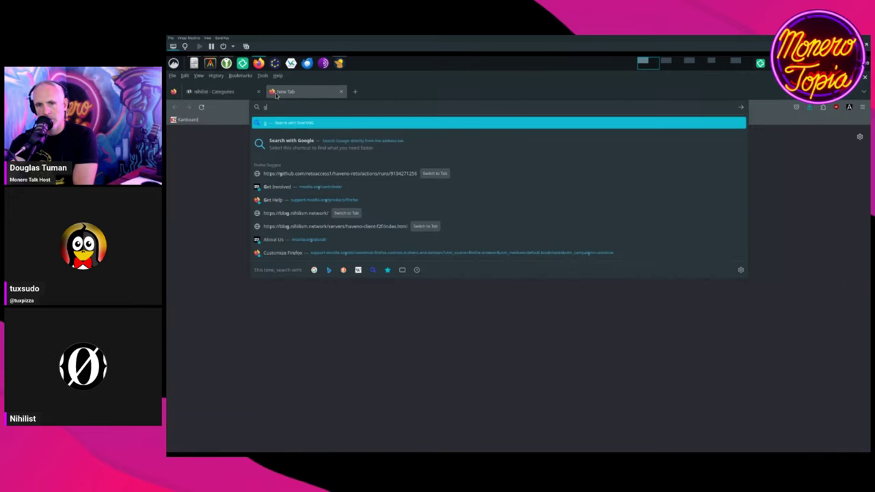
type("ithub.co")
key("Down")
key("Down")
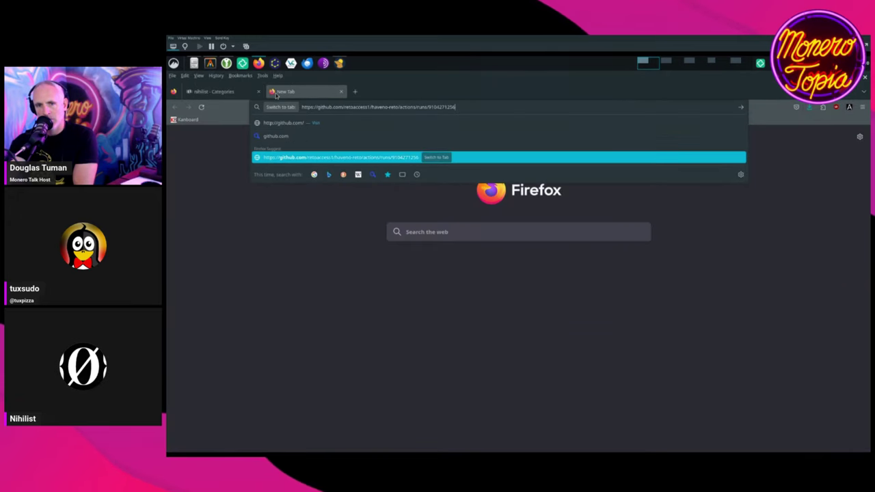
key("Return")
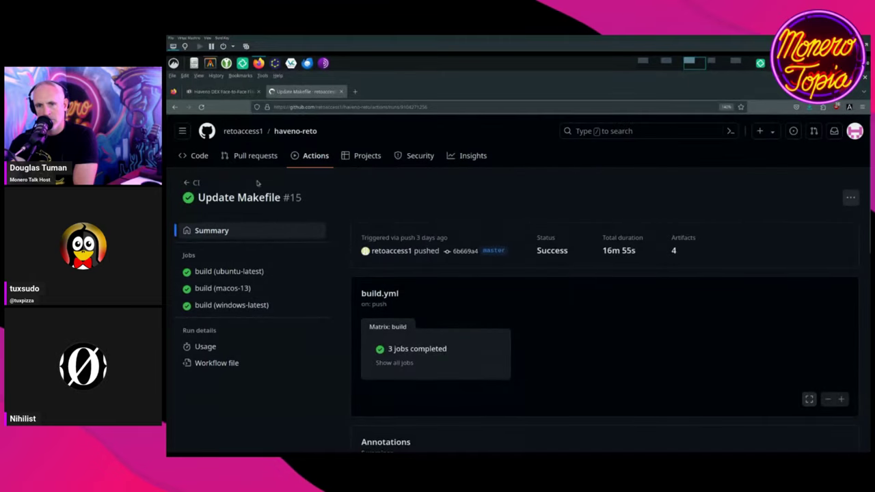
left_click(259, 132)
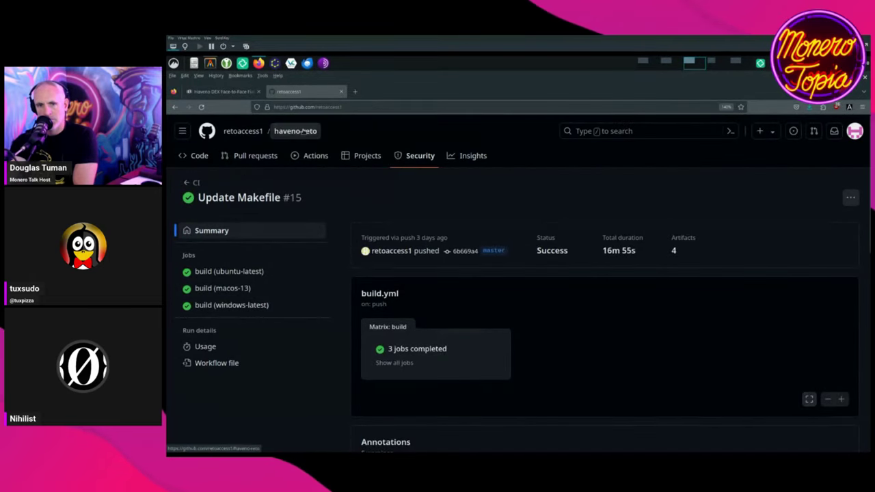
key("alt+Left")
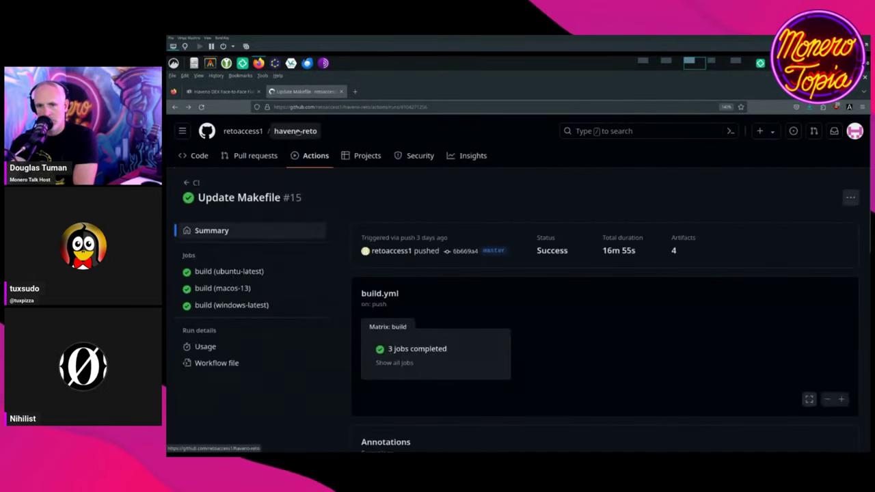
key("alt+Left")
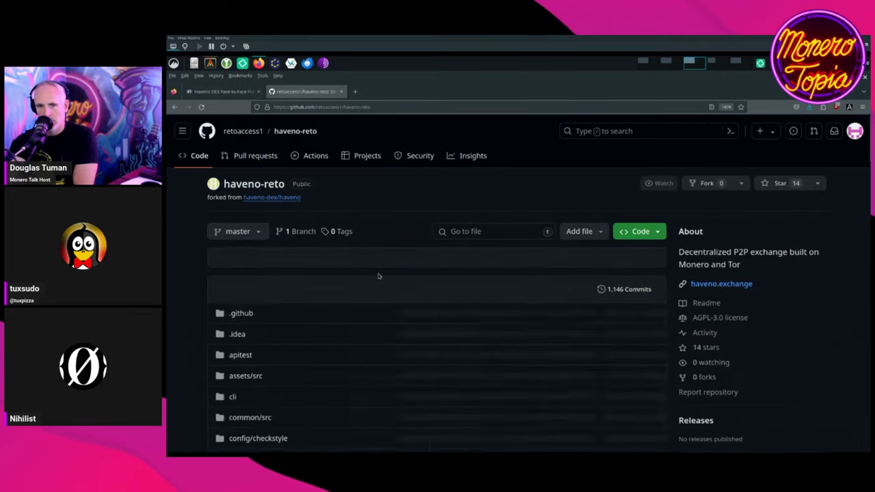
Step: Scroll through the haveno-reto README and open the haveno-dex/haveno upstream it was forked from
scroll(274, 331, "down", 15)
scroll(273, 331, "up", 15)
scroll(278, 330, "down", 6)
scroll(278, 330, "down", 6)
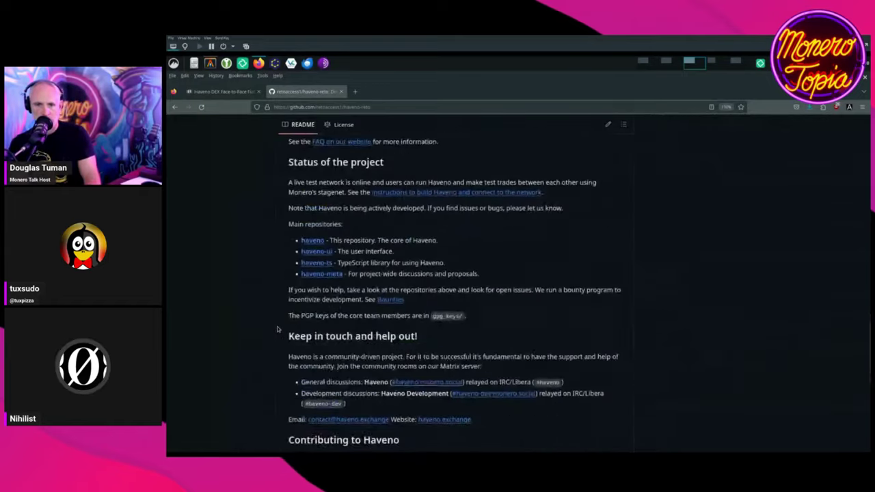
scroll(278, 330, "up", 4)
scroll(278, 330, "up", 1)
scroll(278, 329, "up", 3)
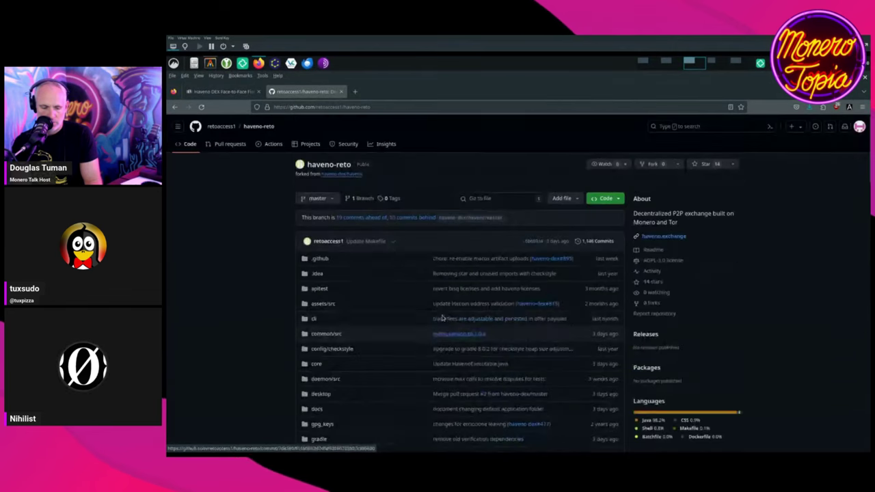
scroll(317, 294, "up", 10)
left_click(346, 175)
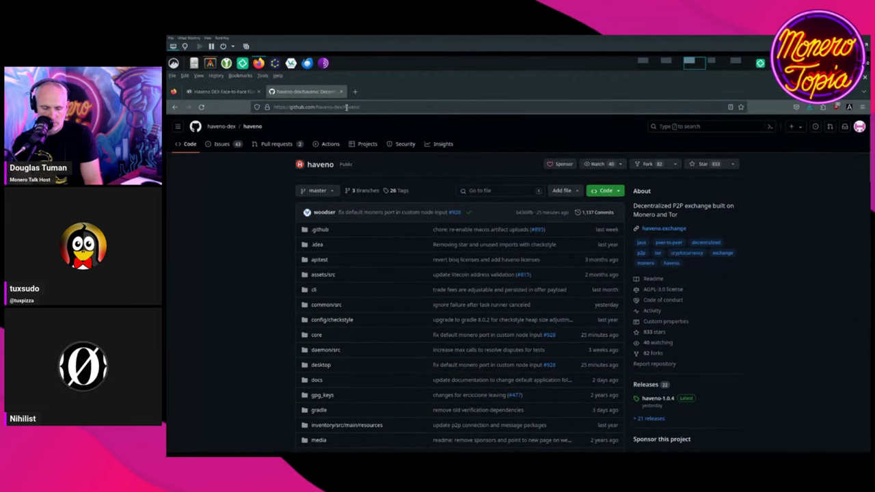
Step: Scroll through the haveno-dex/haveno file list and its README introducing Haveno
scroll(405, 285, "down", 6)
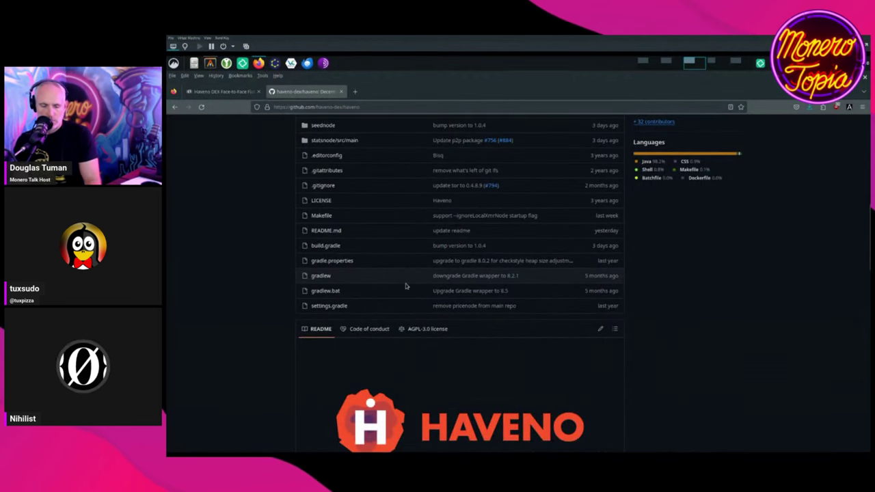
scroll(405, 285, "up", 4)
scroll(404, 277, "up", 5)
scroll(397, 288, "down", 12)
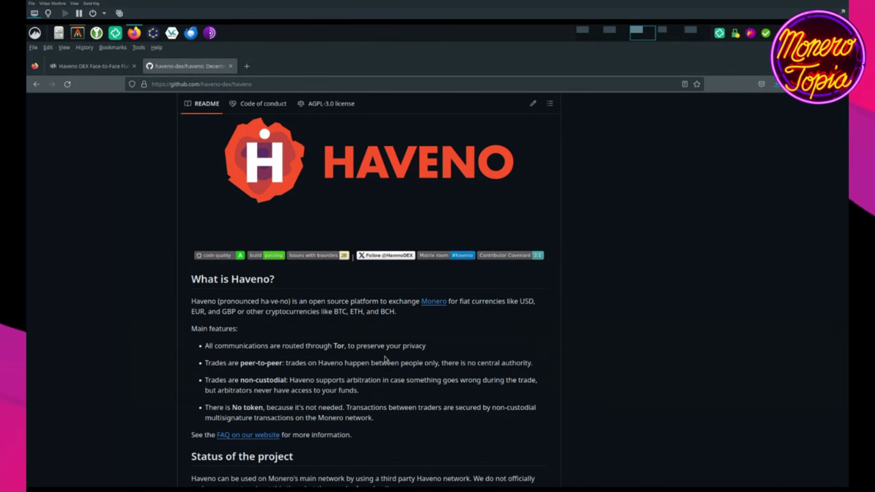
scroll(385, 359, "up", 12)
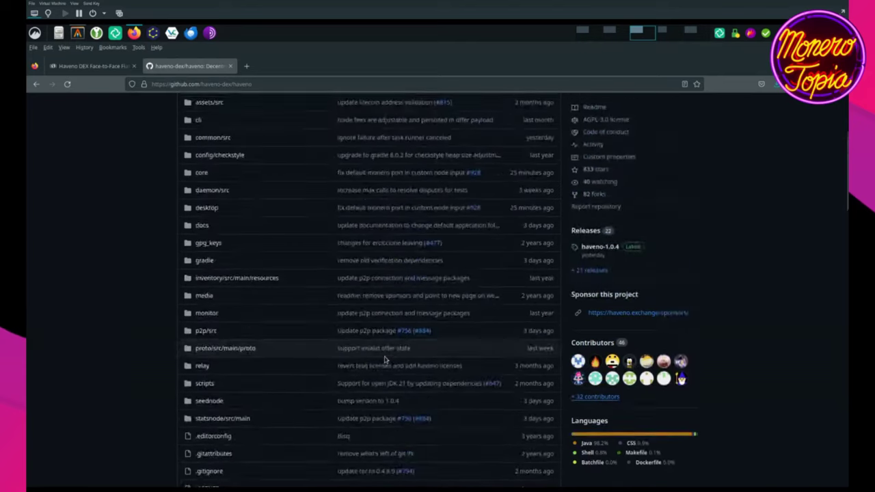
scroll(386, 358, "down", 10)
scroll(385, 352, "up", 4)
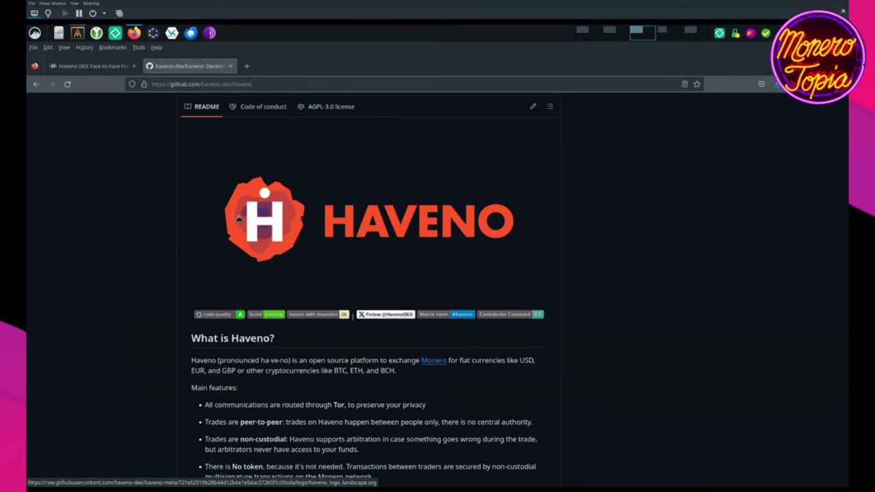
Step: Go back to the haveno-reto fork and scroll to the README's Haveno logo and 'What is Haveno?' section
key("alt+Left")
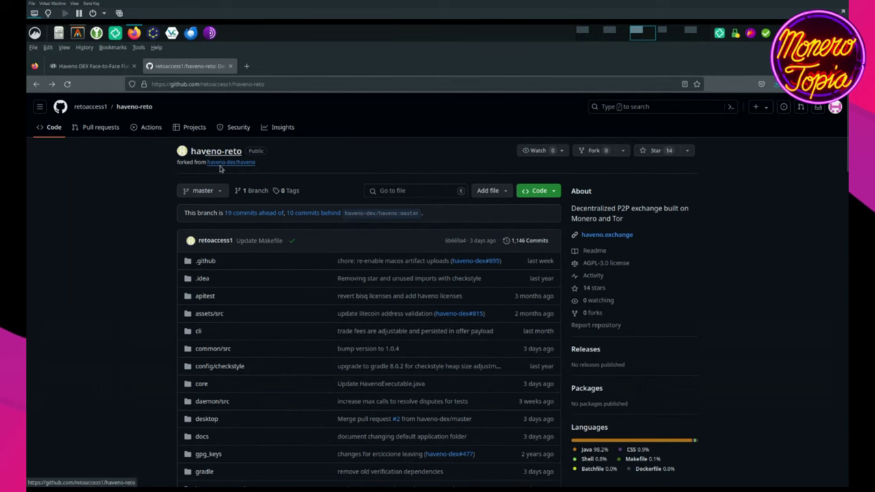
scroll(351, 205, "down", 5)
scroll(339, 274, "down", 10)
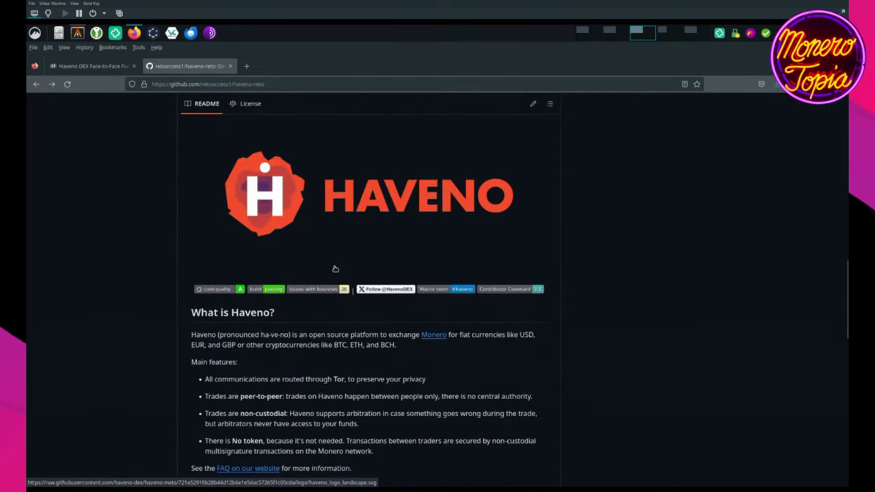
scroll(329, 333, "down", 5)
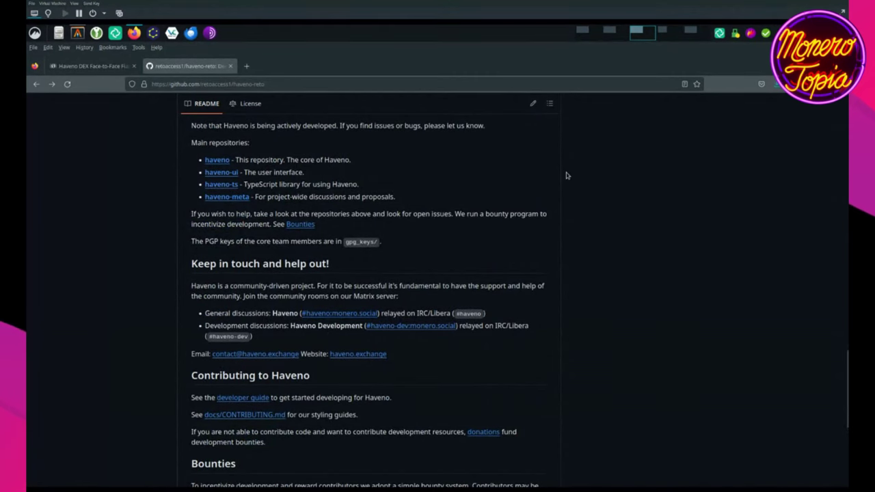
scroll(546, 228, "up", 15)
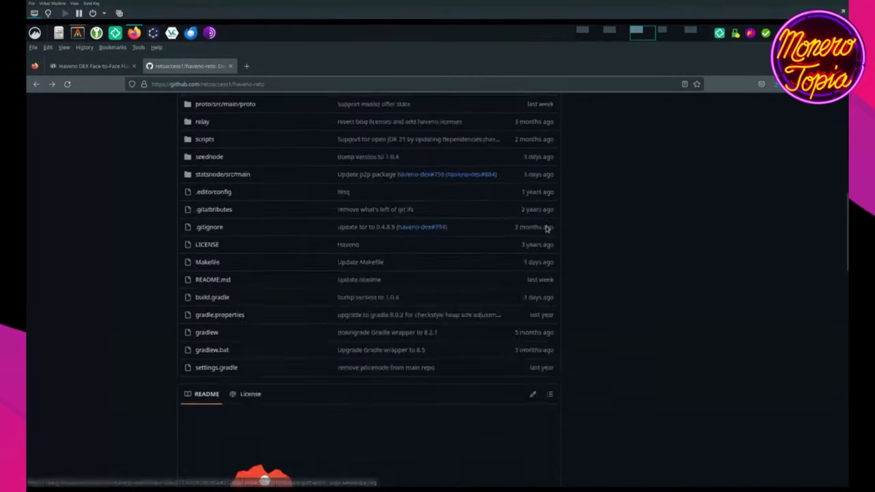
scroll(557, 235, "down", 10)
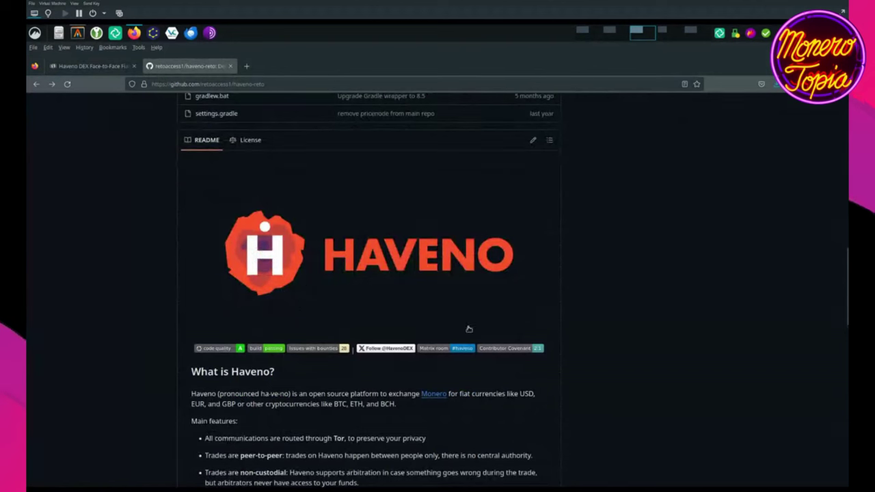
left_click(618, 31)
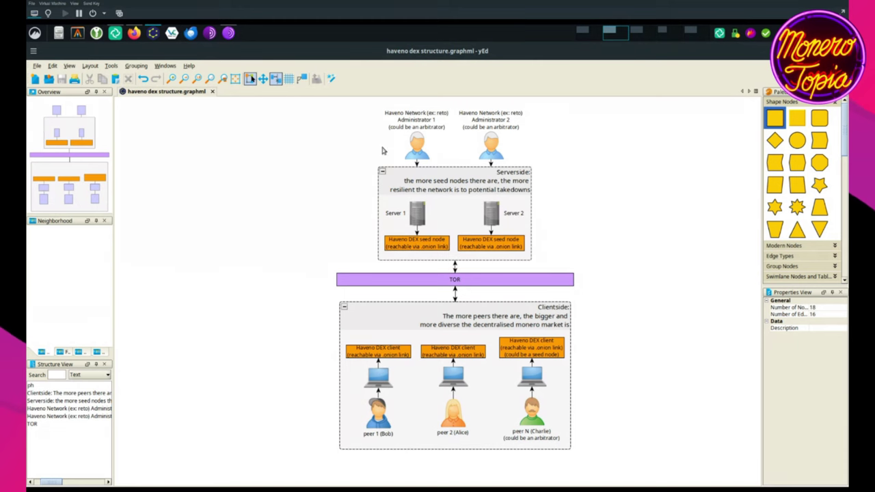
Step: Zoom into the Serverside group and highlight the administrators, the servers, then the two orange seed nodes in turn
scroll(471, 131, "up", 1)
scroll(471, 131, "up", 1)
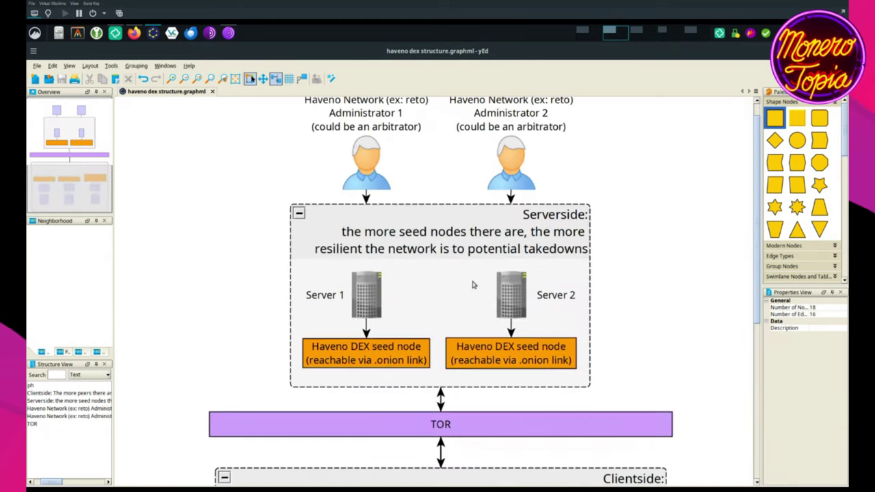
left_click_drag(303, 146, 577, 250)
left_click(578, 248)
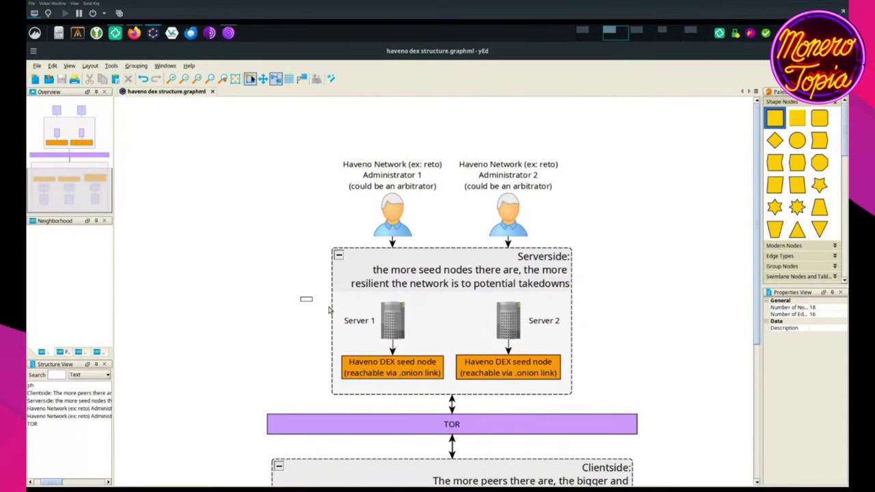
left_click_drag(301, 297, 606, 341)
left_click(593, 371)
left_click_drag(316, 387, 586, 344)
left_click(582, 368)
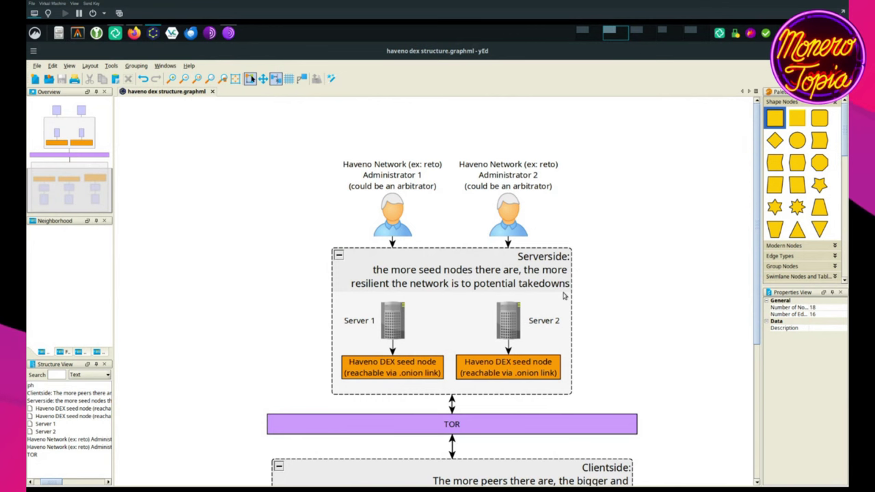
scroll(409, 117, "down", 3)
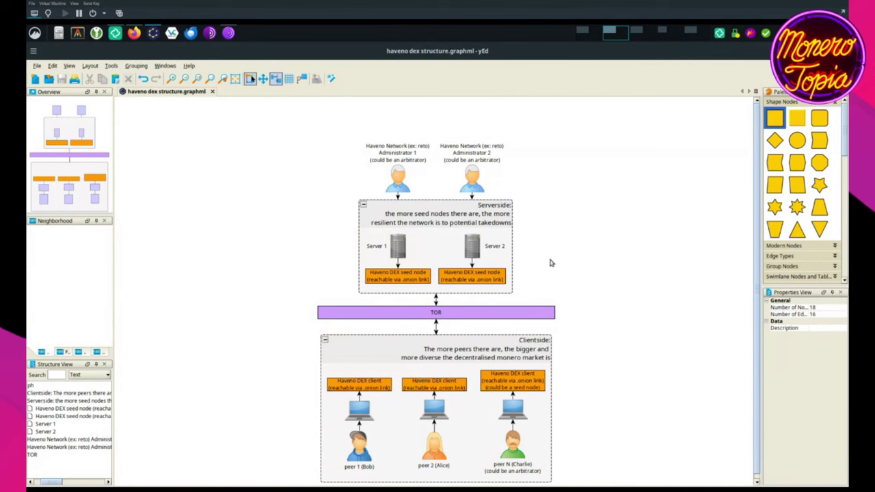
Step: Highlight the three Haveno DEX client peer nodes in the yEd diagram
scroll(422, 136, "down", 2)
scroll(441, 308, "up", 2)
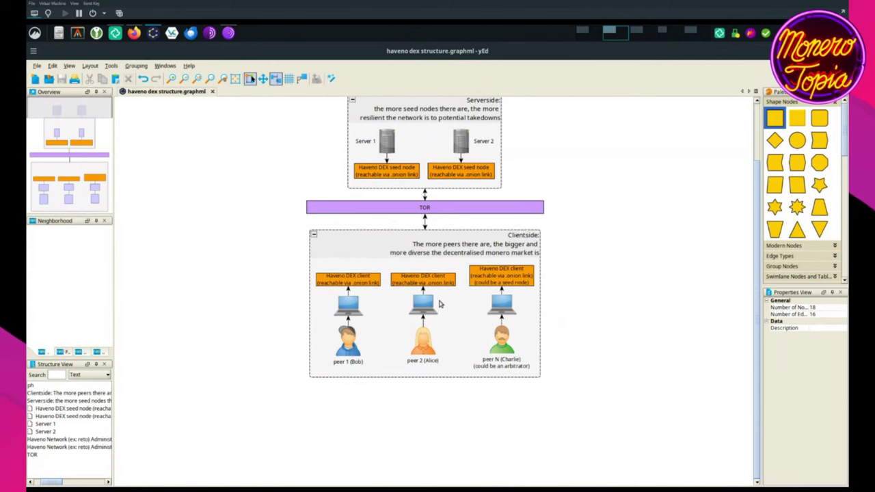
scroll(435, 321, "down", 1)
scroll(445, 325, "up", 1)
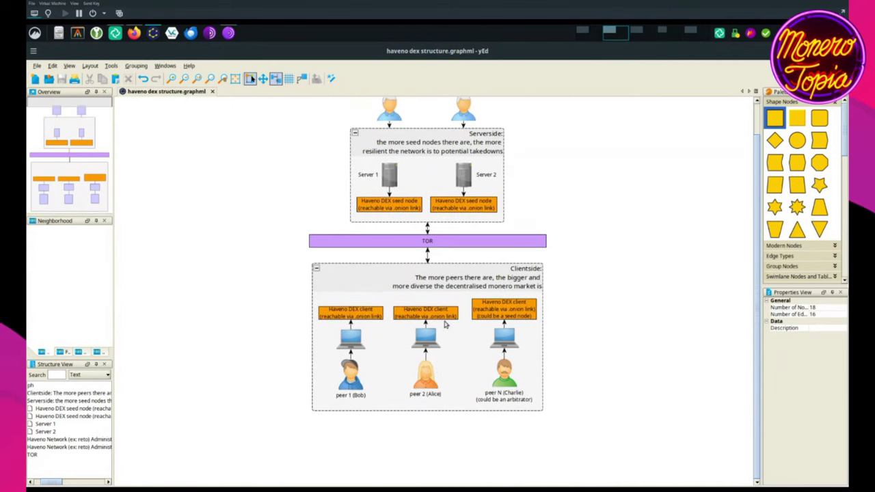
scroll(423, 316, "down", 1)
scroll(424, 316, "up", 1)
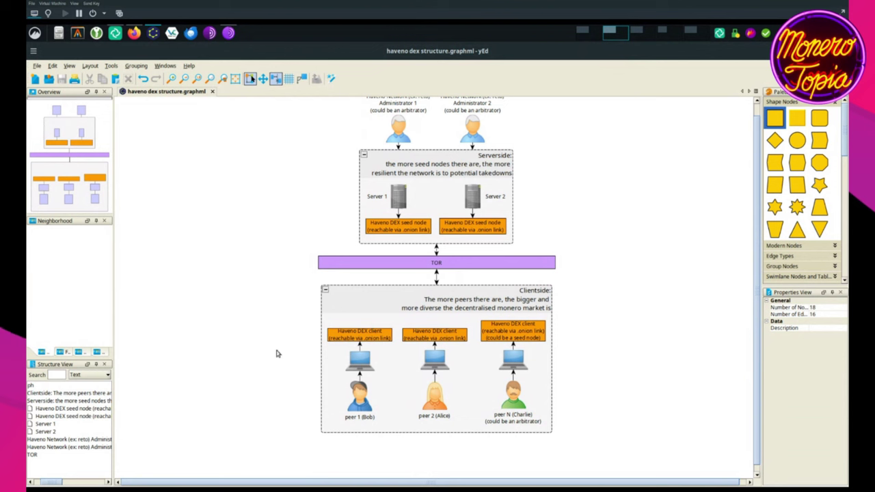
left_click_drag(292, 344, 551, 327)
left_click(637, 342)
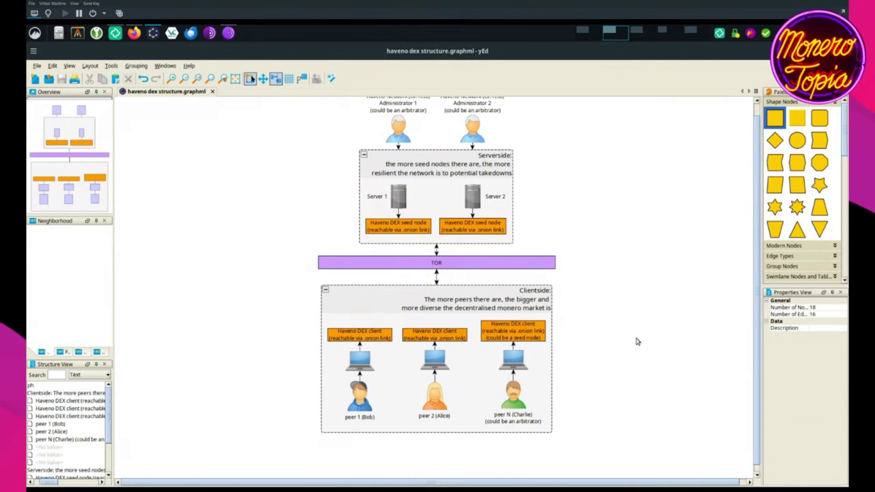
scroll(552, 380, "down", 1)
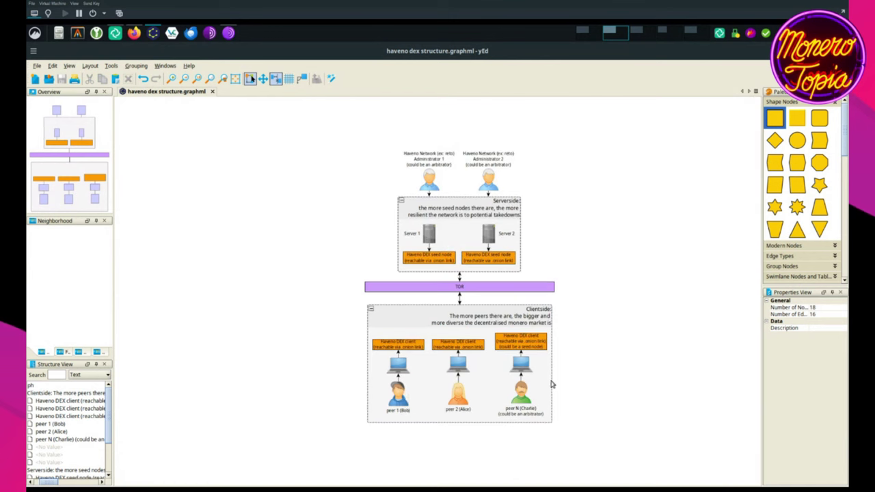
scroll(501, 239, "up", 1)
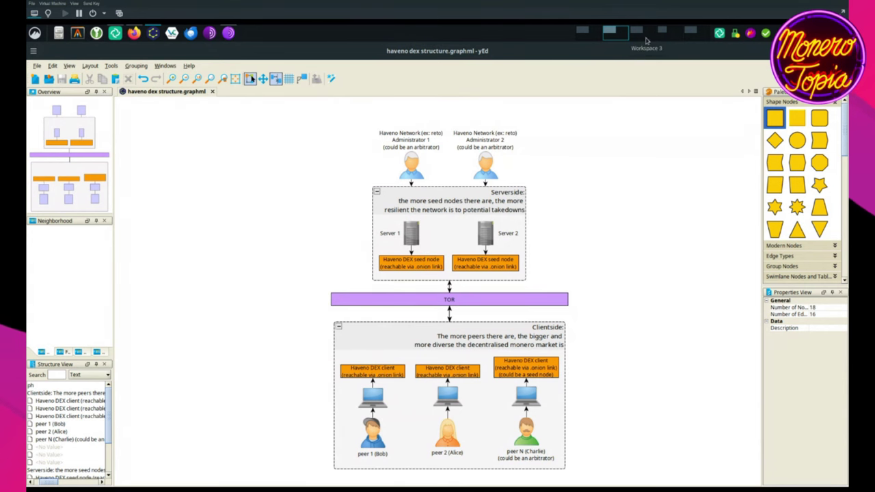
Step: Load haveno.exchange in a new Firefox tab
left_click(582, 30)
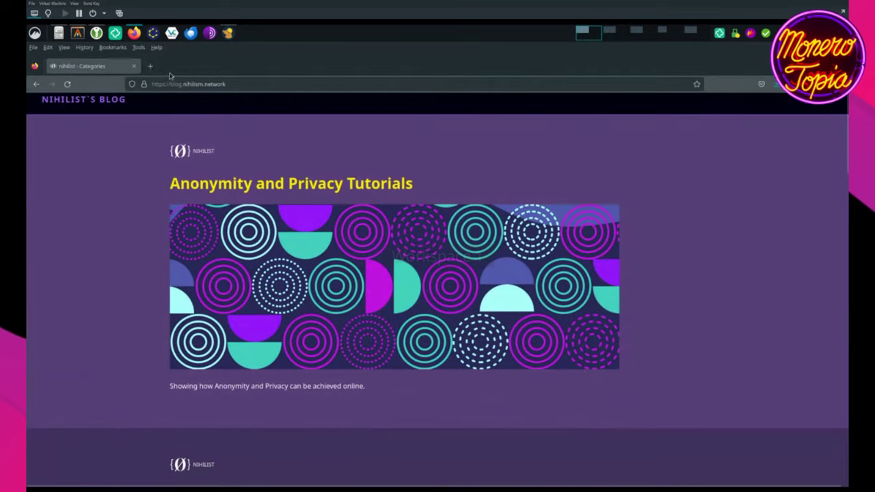
left_click(147, 66)
type("haveno.exch")
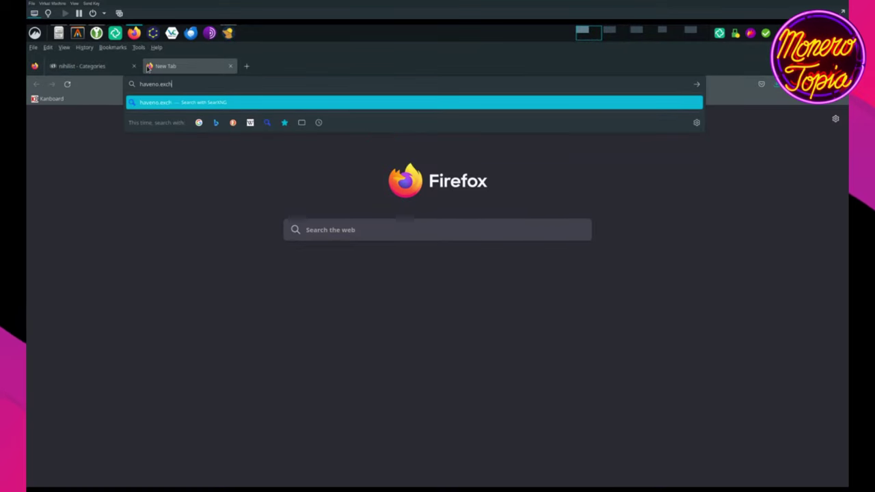
type("ange")
key("Return")
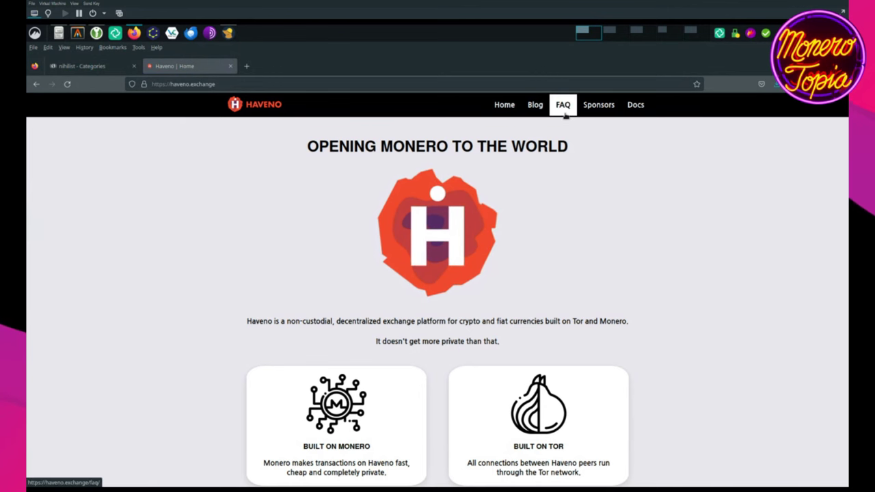
Step: Open the Haveno FAQ page and skim its contents
left_click(563, 109)
scroll(325, 324, "down", 5)
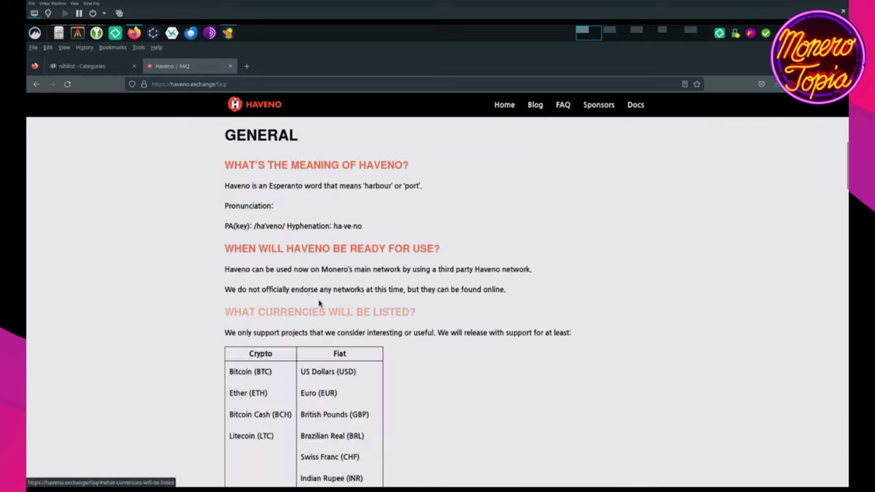
scroll(322, 299, "up", 5)
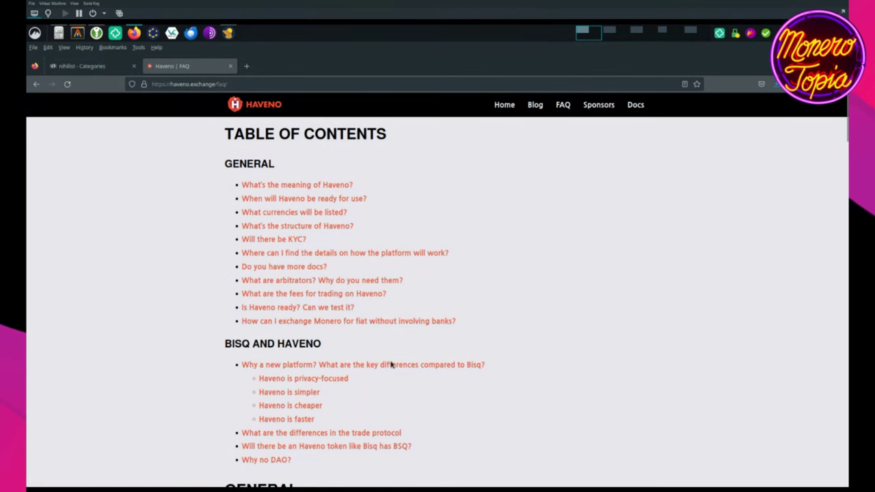
scroll(394, 364, "down", 5)
scroll(392, 361, "up", 2)
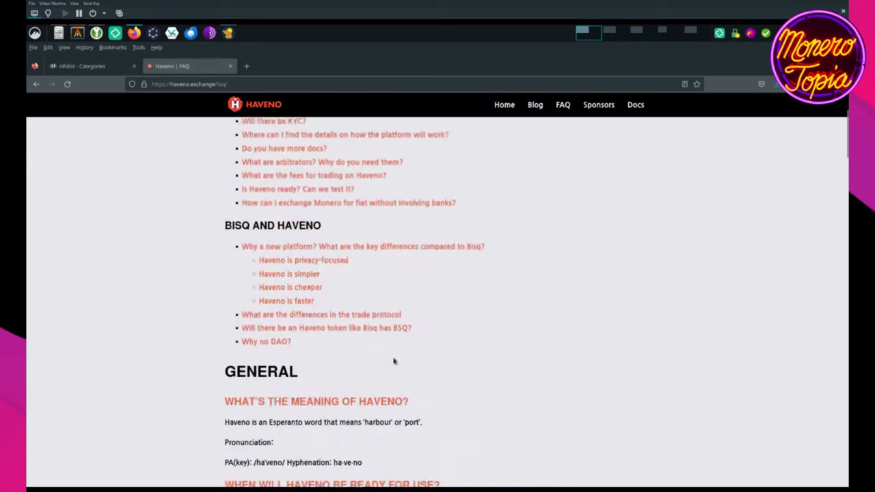
Step: Read the FAQ's 'Why a new platform?' comparison with Bisq, then return to the yEd diagram
left_click(432, 248)
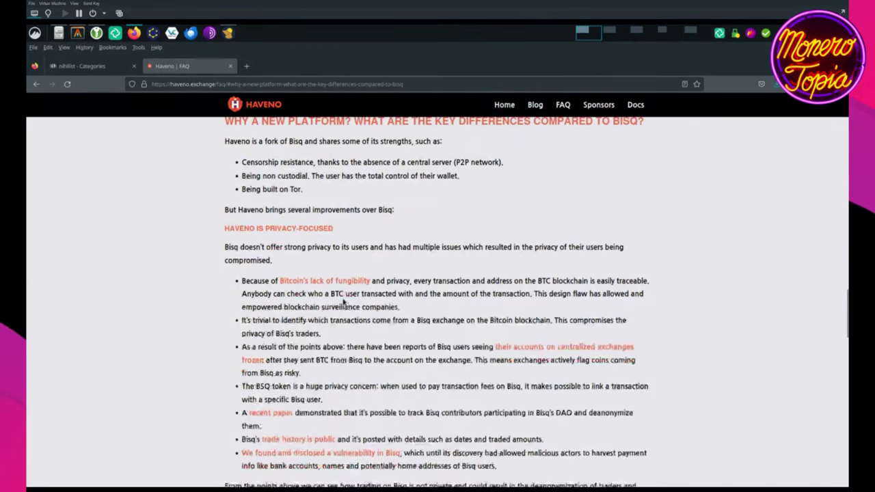
scroll(343, 299, "down", 1)
scroll(249, 193, "up", 2)
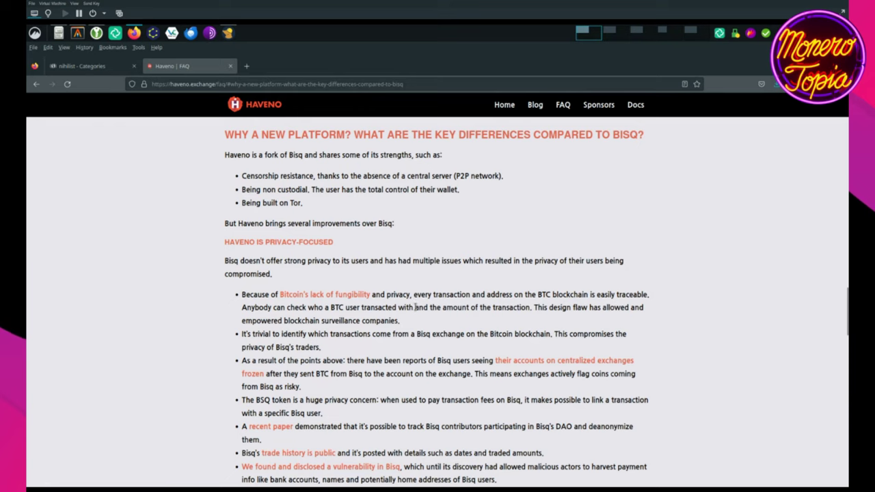
scroll(415, 307, "down", 1)
scroll(322, 334, "down", 1)
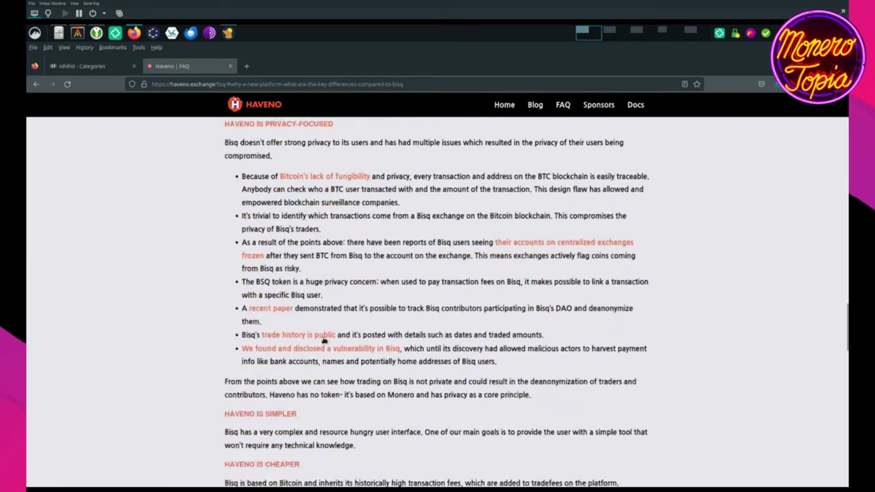
scroll(268, 412, "down", 1)
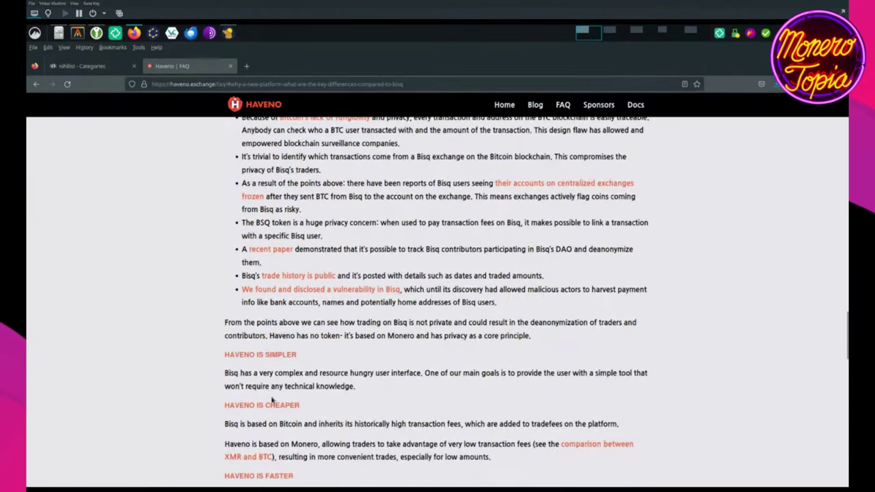
scroll(291, 408, "down", 1)
scroll(292, 415, "down", 1)
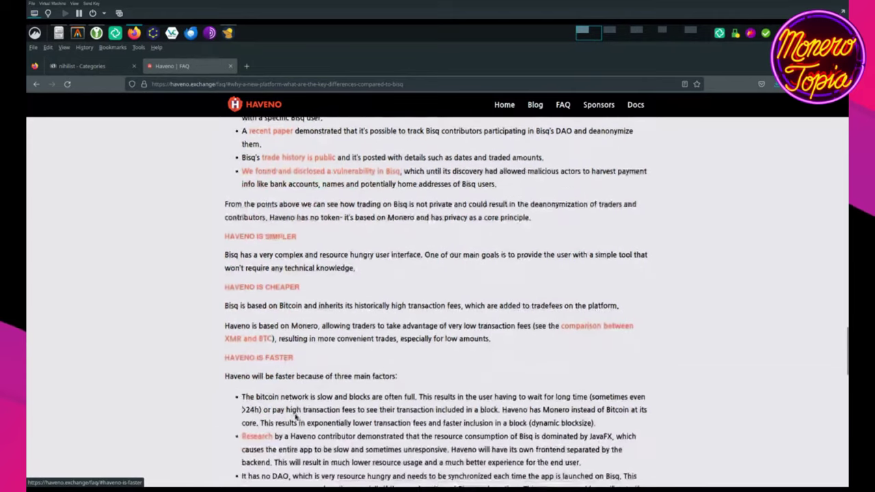
scroll(299, 414, "down", 1)
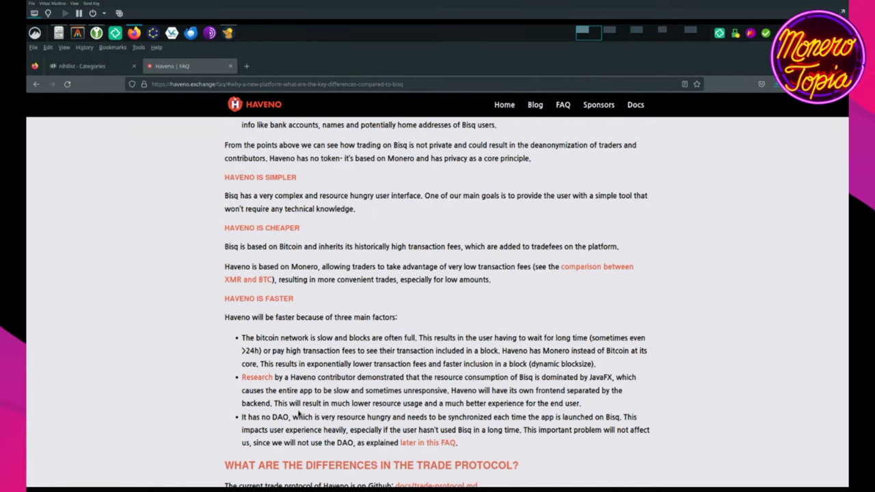
scroll(300, 412, "down", 1)
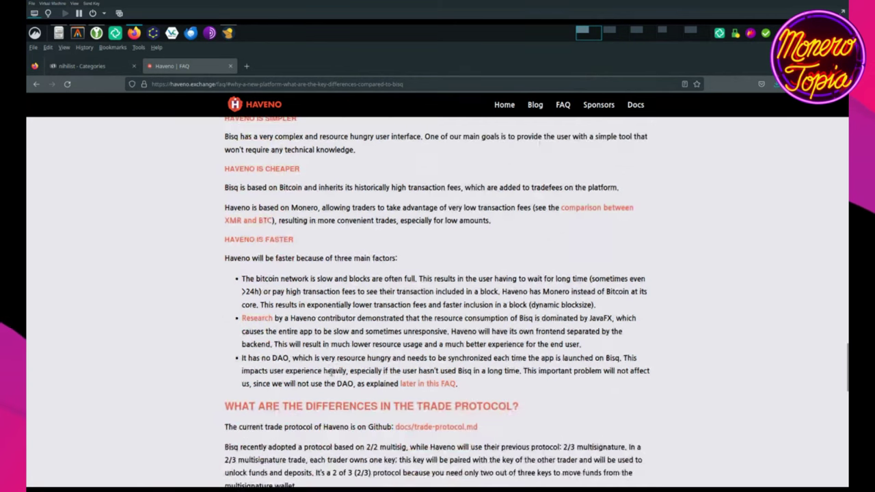
scroll(333, 373, "up", 7)
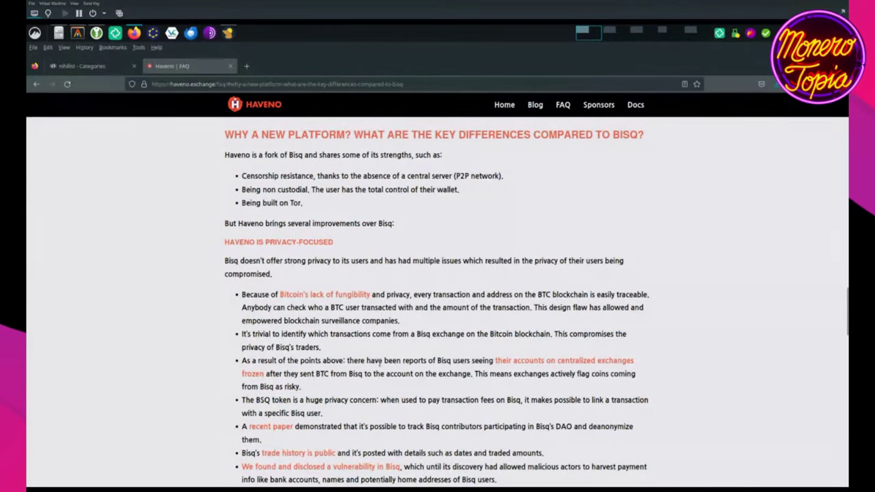
left_click(609, 32)
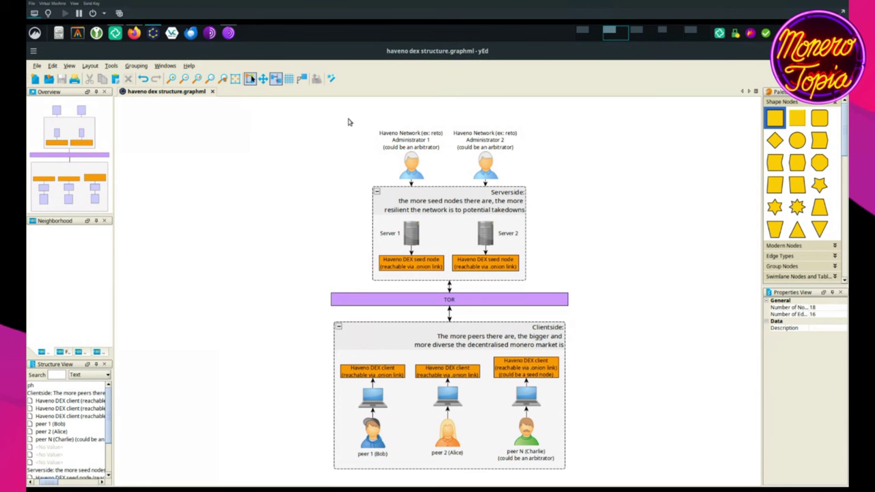
left_click_drag(326, 129, 291, 261)
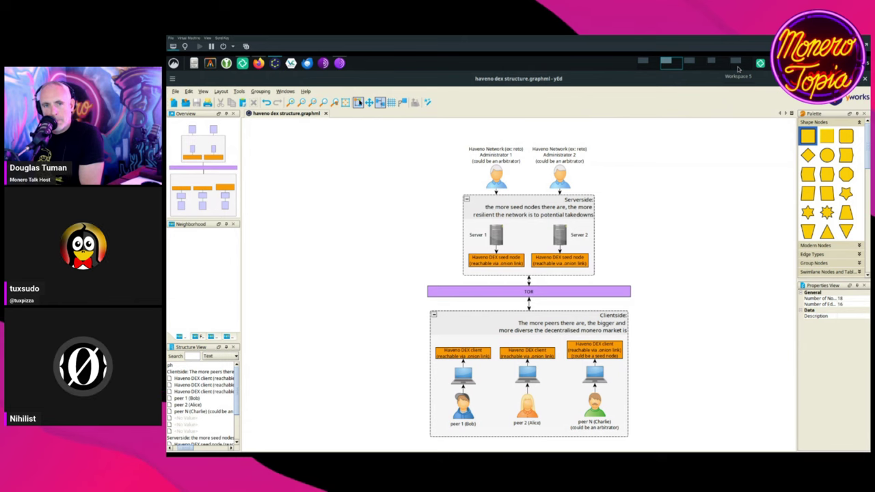
left_click(690, 62)
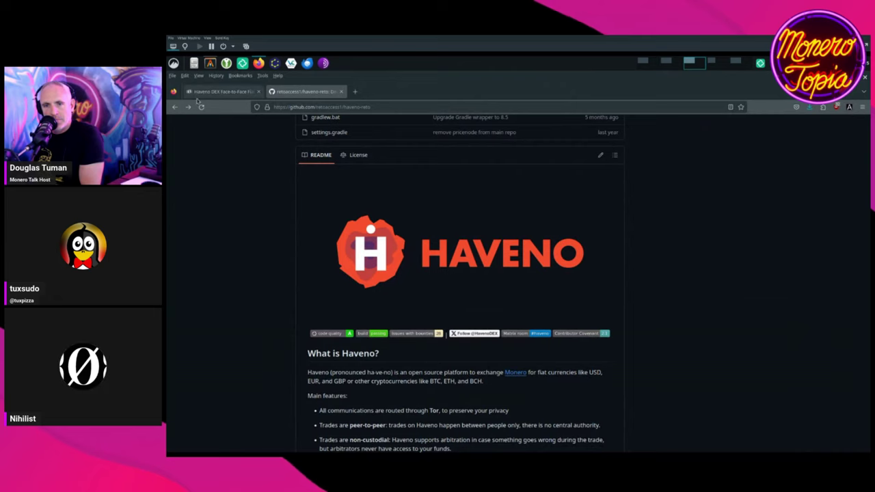
left_click(220, 93)
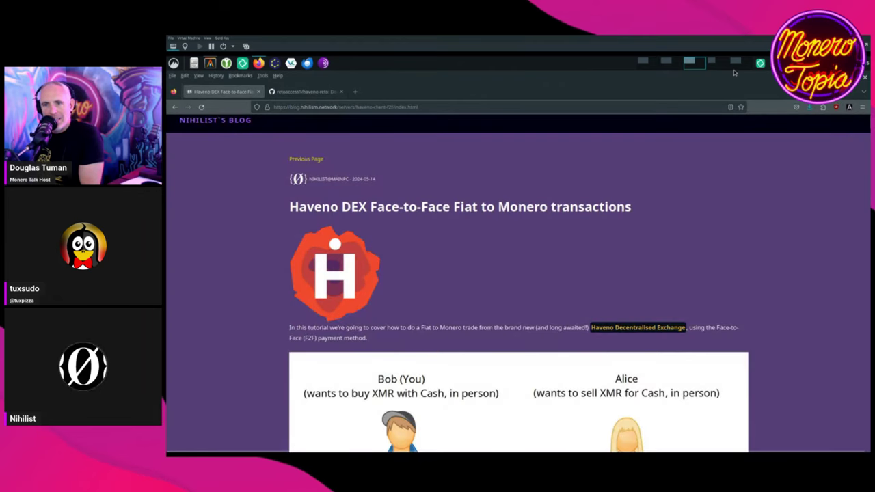
left_click(677, 64)
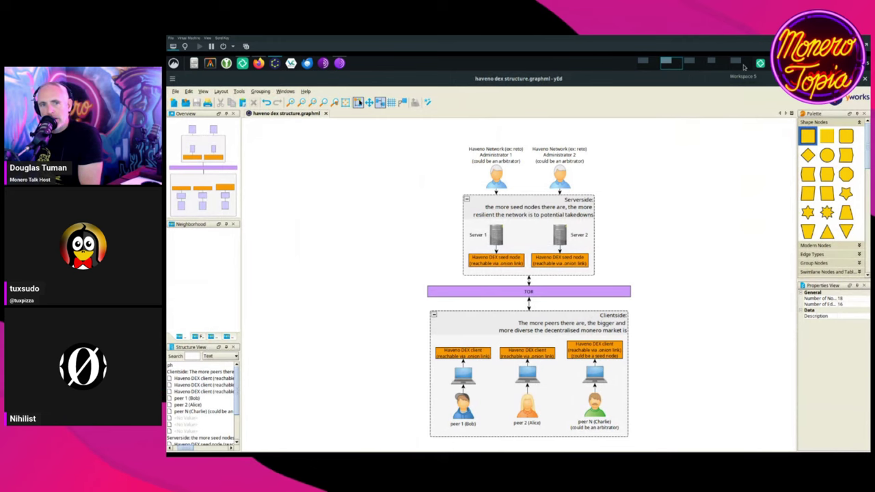
left_click(689, 64)
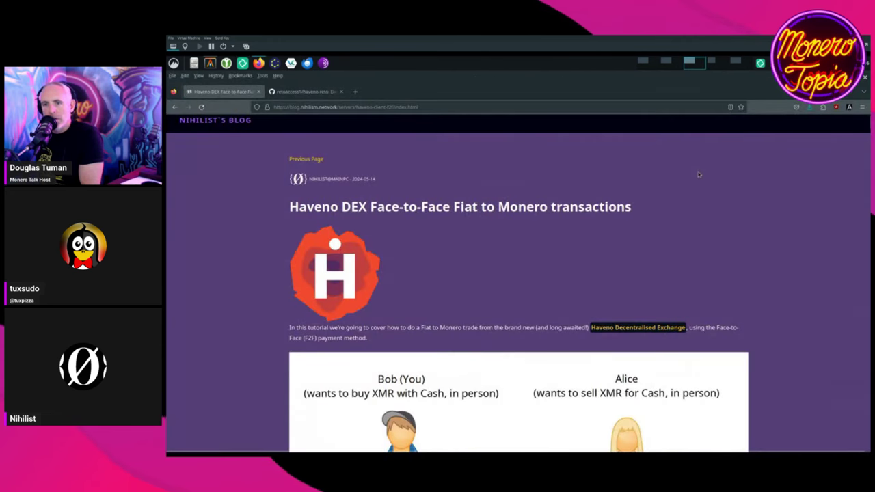
scroll(696, 171, "down", 5)
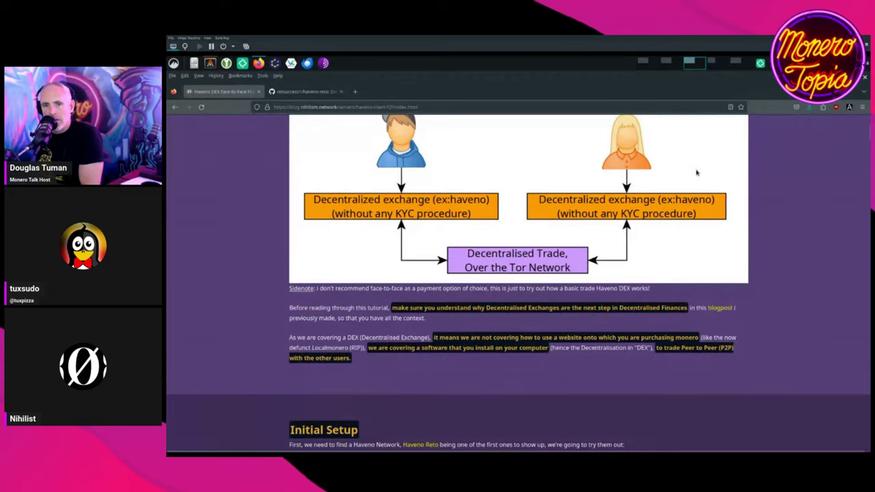
scroll(697, 173, "down", 4)
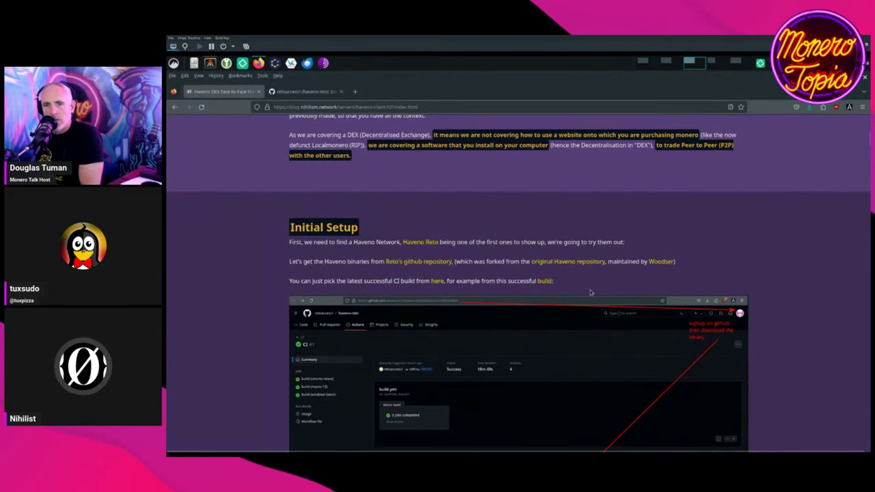
left_click(648, 62)
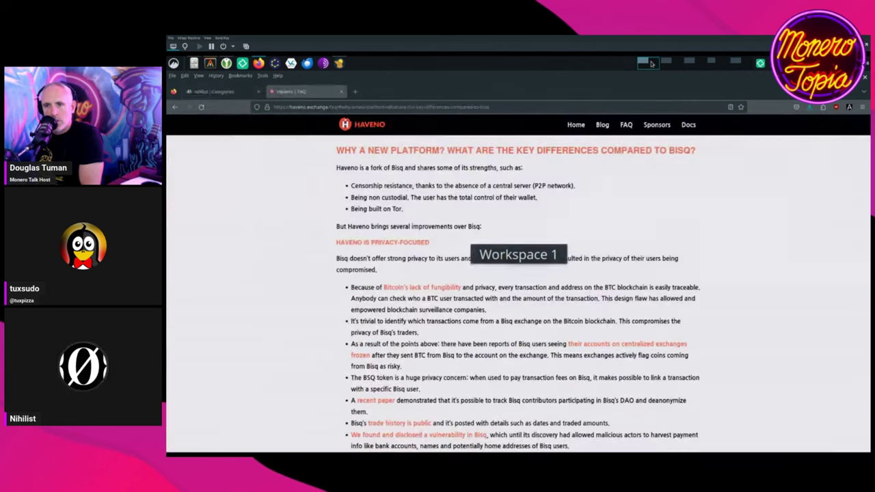
key("ctrl+F2")
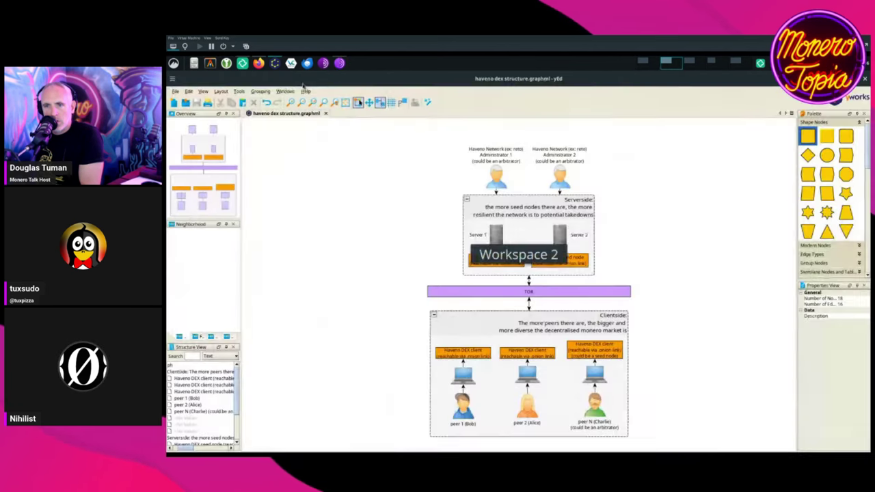
key("ctrl+F1")
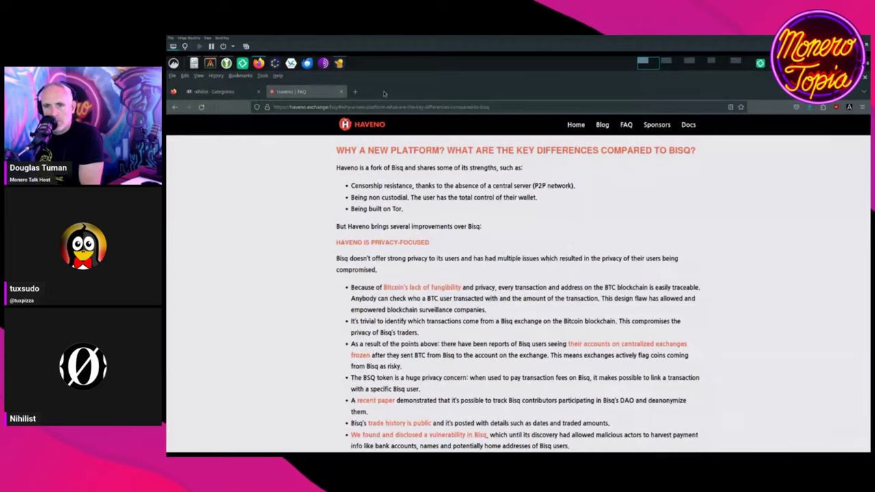
left_click(355, 91)
type("github")
key("Down")
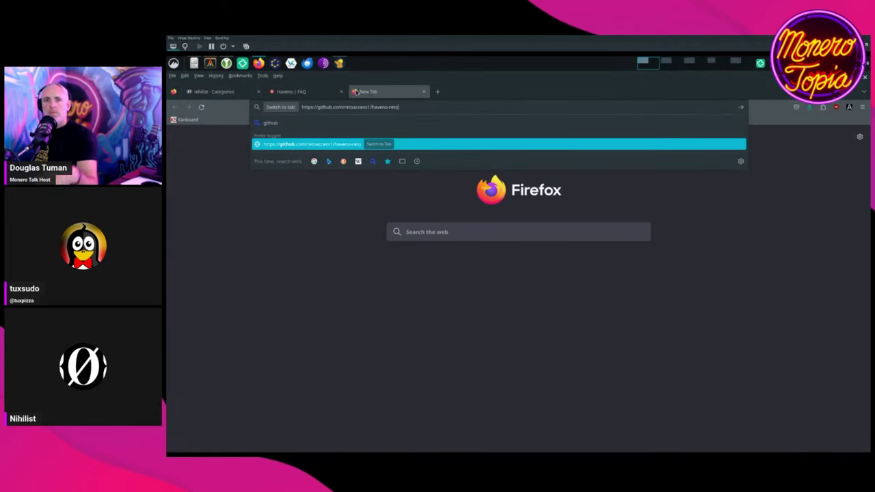
key("ctrl+w")
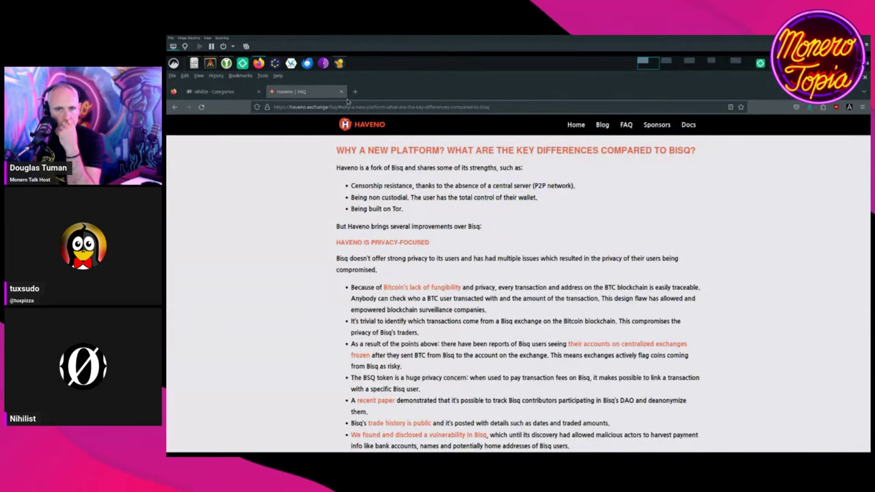
left_click(355, 91)
type("gu")
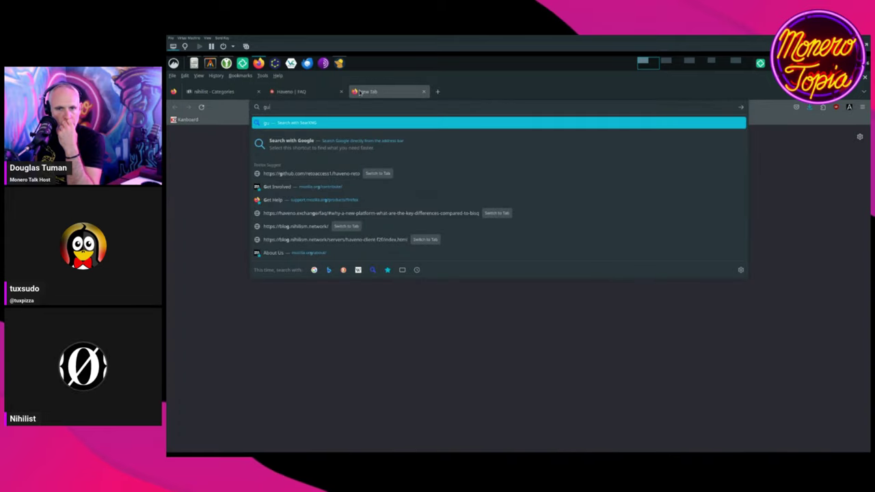
key("Down")
key("Return")
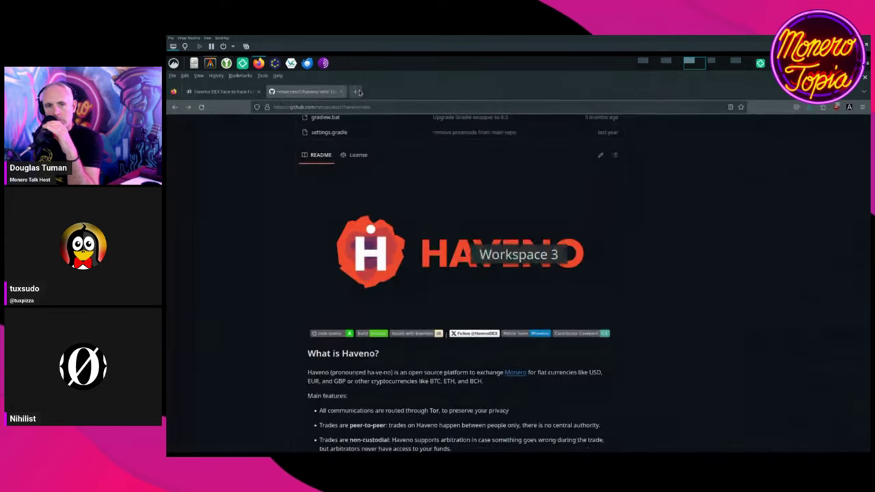
Step: Open haveno-reto's Update Makefile #15 Actions run and scroll to its macOS, Ubuntu and Windows installer artifacts
scroll(332, 274, "up", 15)
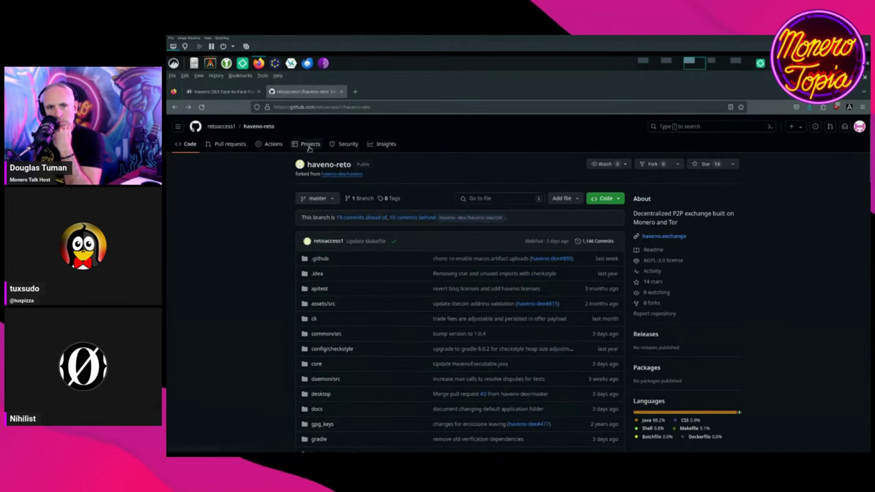
scroll(381, 231, "down", 10)
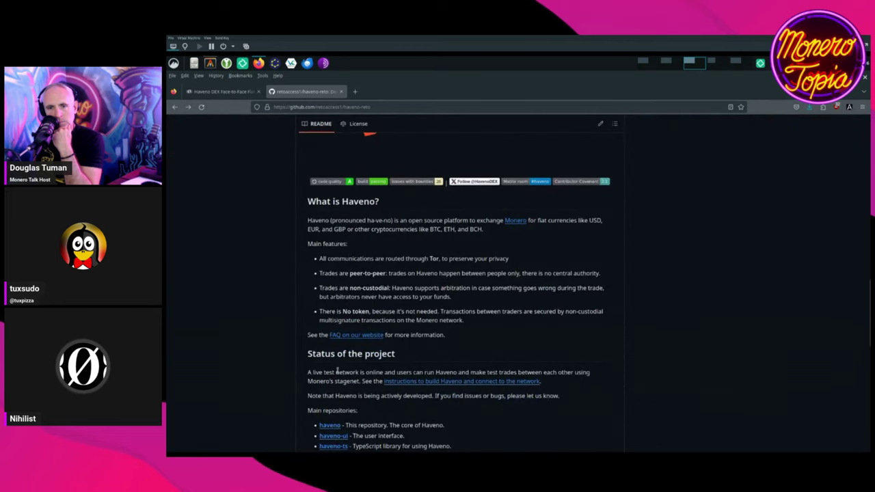
scroll(336, 372, "up", 10)
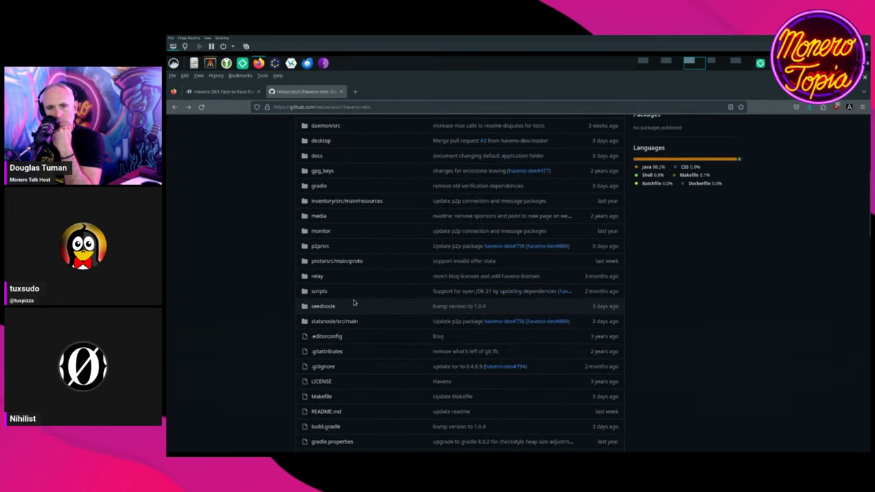
scroll(354, 303, "up", 5)
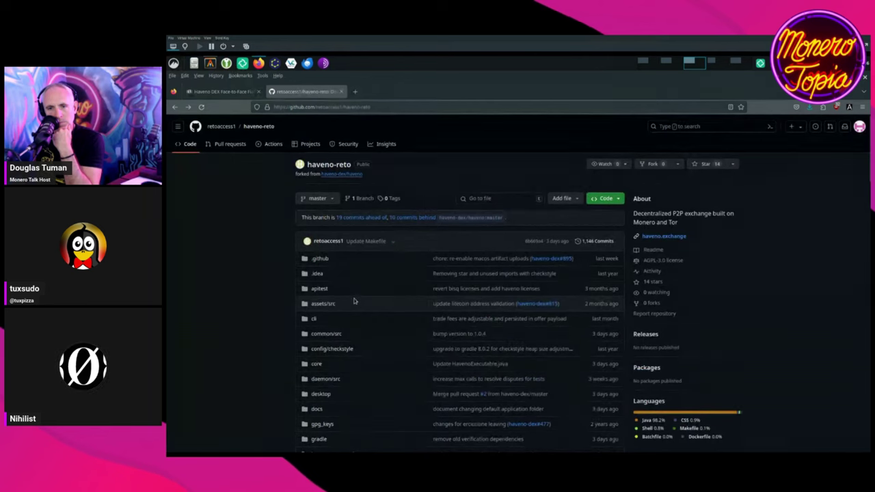
left_click(271, 145)
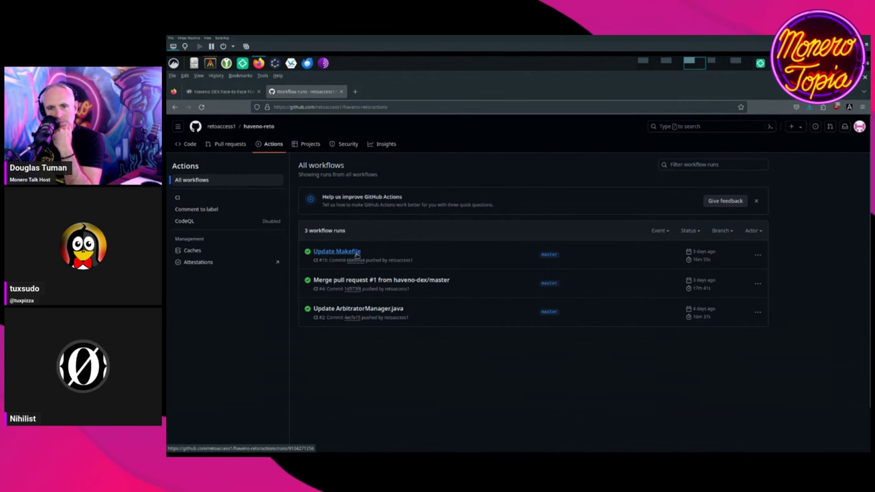
left_click(350, 252)
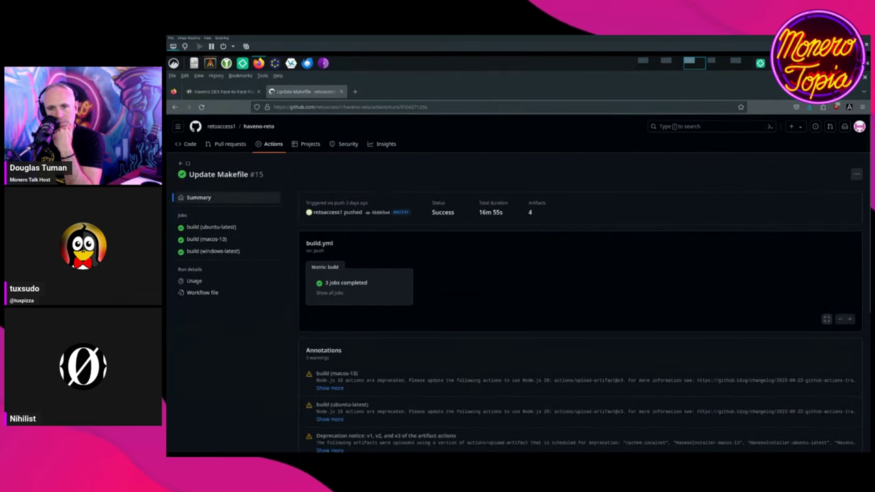
scroll(869, 258, "down", 5)
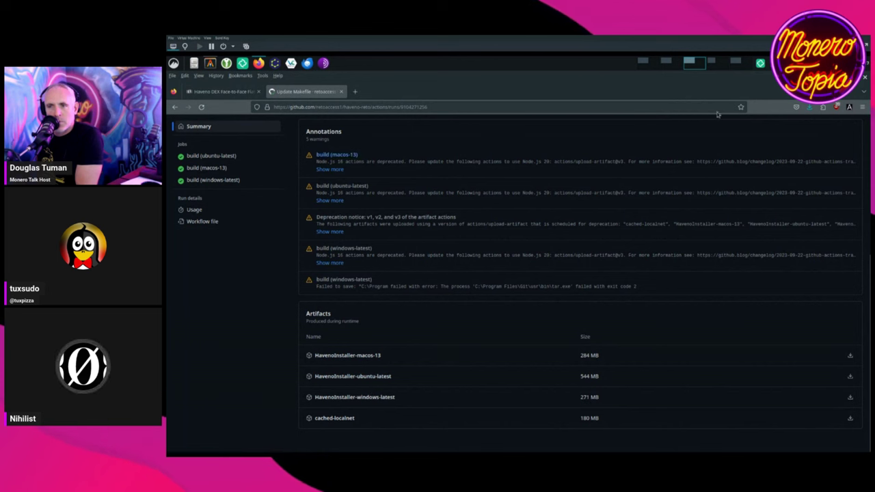
Step: Move to the Haveno-reto desktop, maximize its window and show the Buy XMR with Fiat offers
left_click(740, 63)
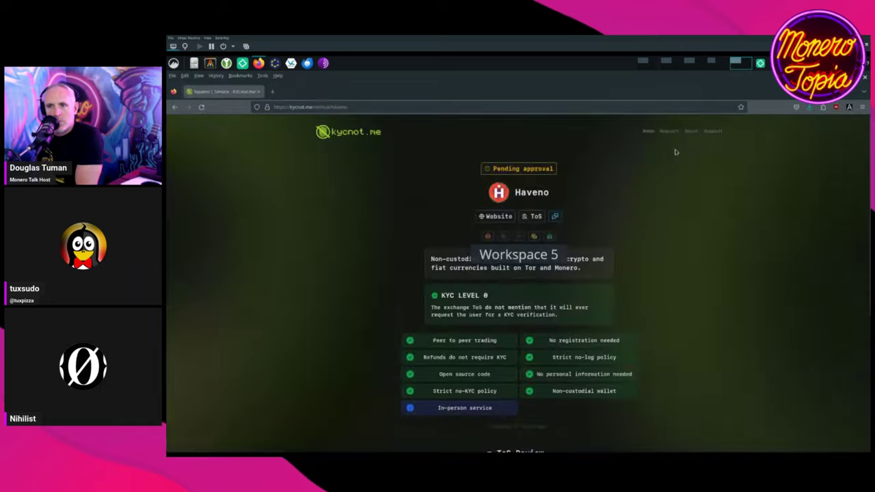
key("ctrl+alt+Left")
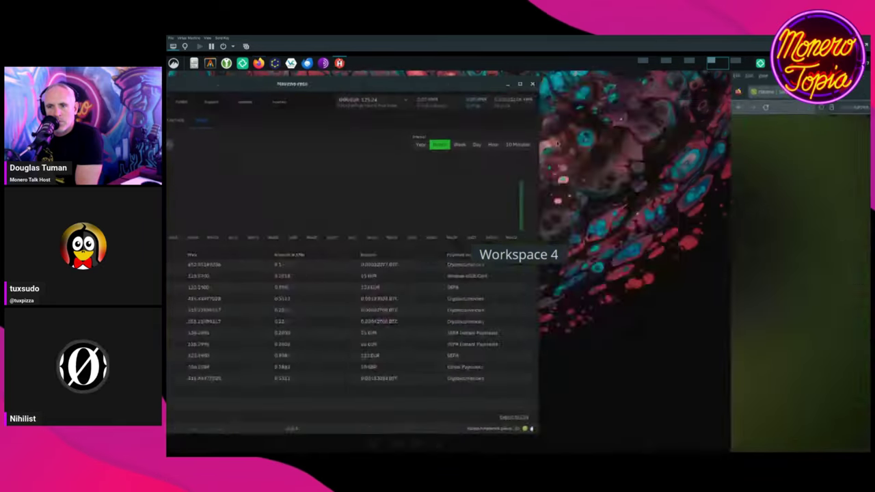
left_click_drag(333, 189, 430, 220)
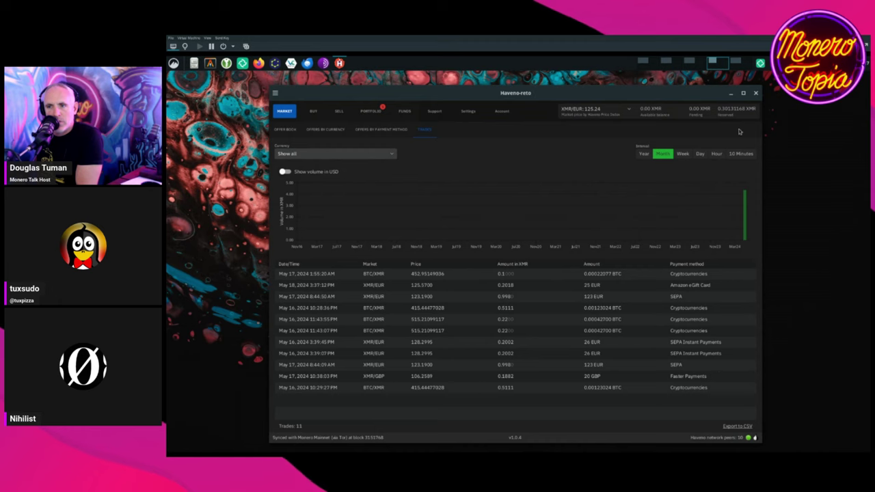
left_click(743, 93)
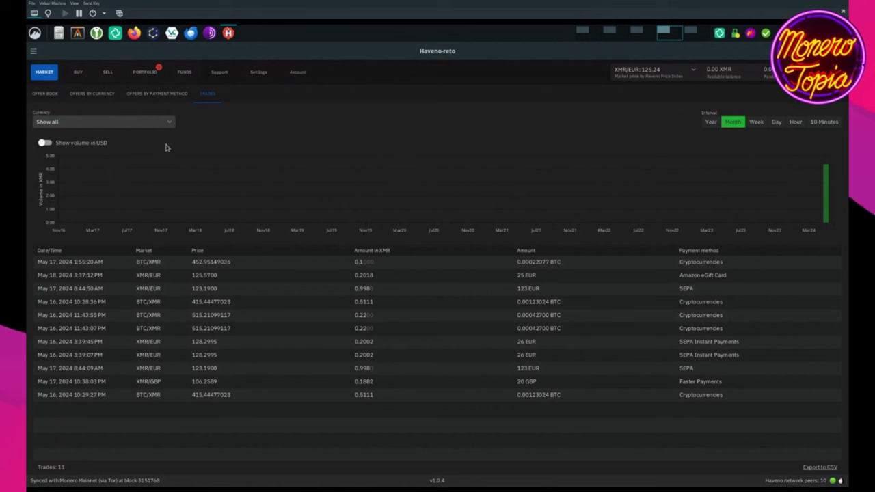
left_click(80, 75)
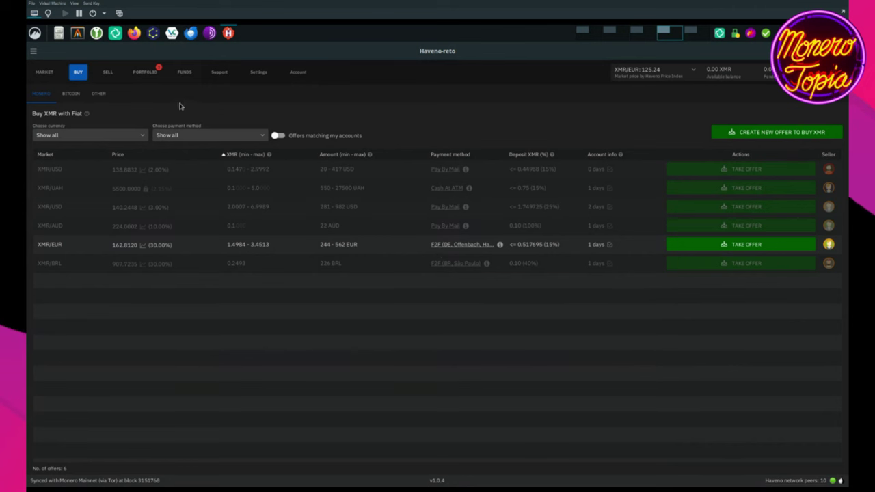
Step: Go to the SELL section, which opens a Create offer form selling 0.1036 XMR for 13 EUR
left_click(113, 78)
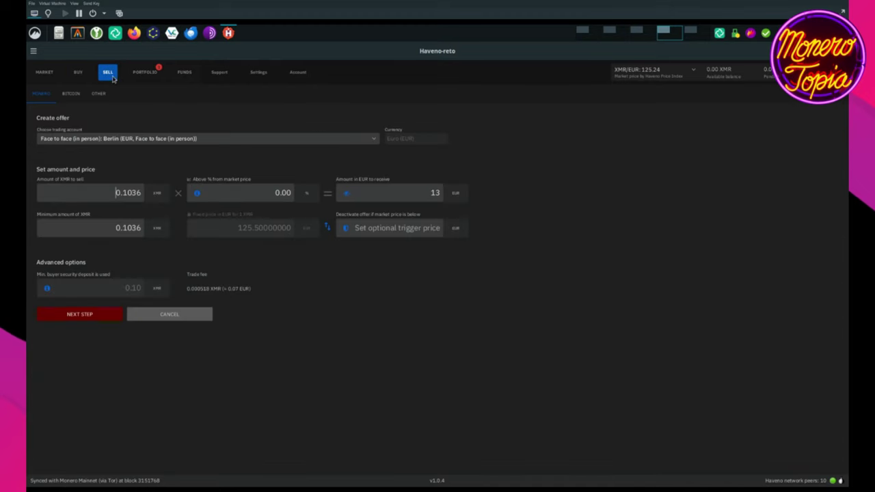
Step: Cancel the 0.1036 XMR sell offer and browse the Sell BTC and other-assets offer lists
left_click(169, 314)
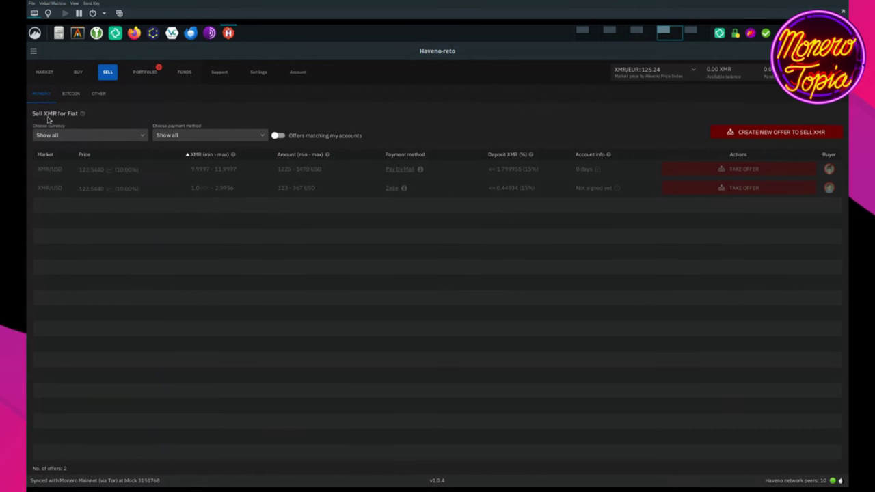
left_click(71, 95)
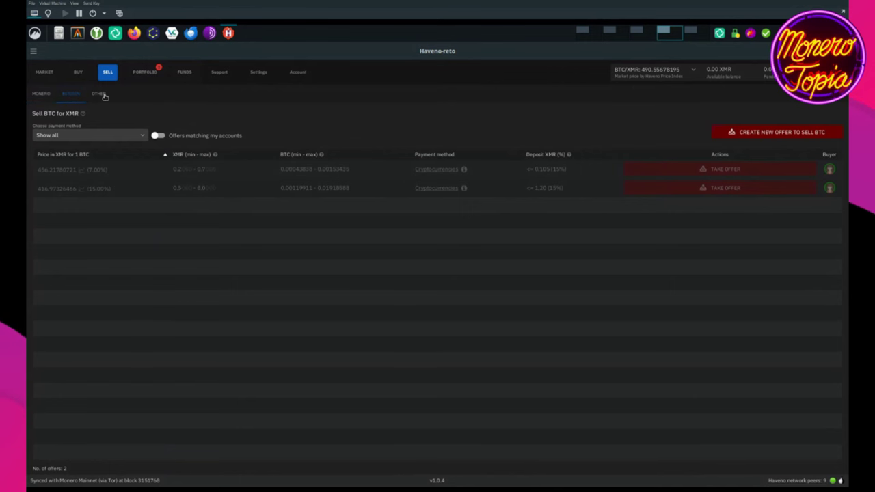
left_click(103, 96)
Step: Check the currency and payment-method filters, then return to Sell XMR for Fiat with two XMR/USD offers
left_click(113, 134)
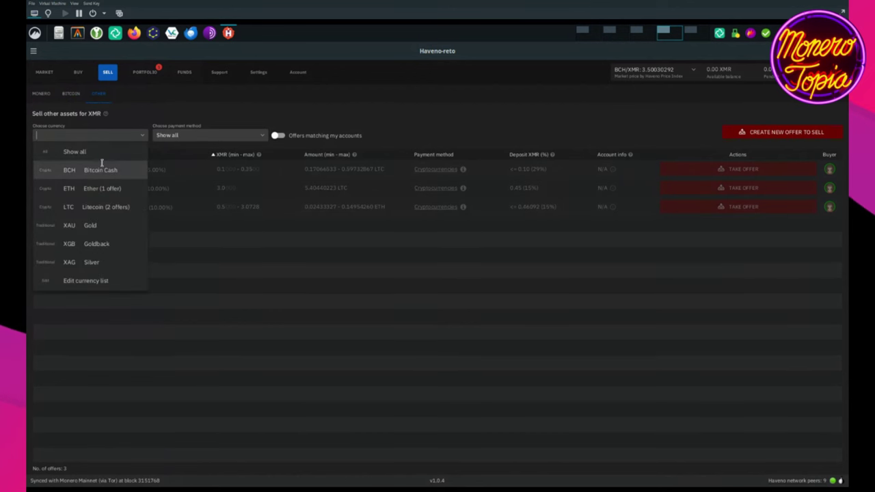
left_click(214, 131)
left_click(214, 134)
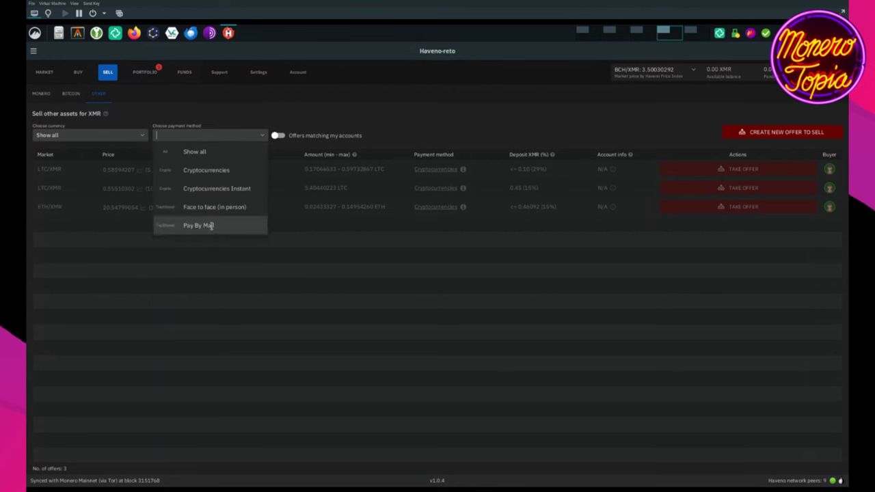
left_click(44, 96)
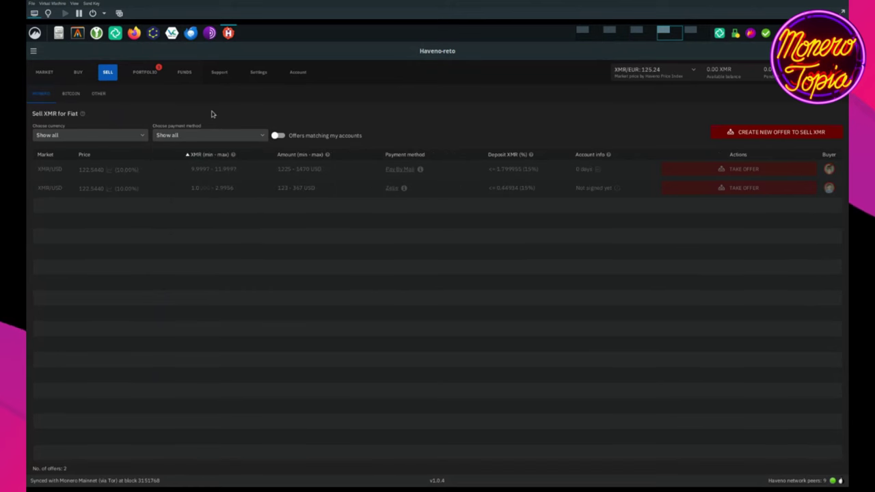
Step: Scroll the Haveno DEX blog article down to its Face to Face account setup section
left_click(636, 30)
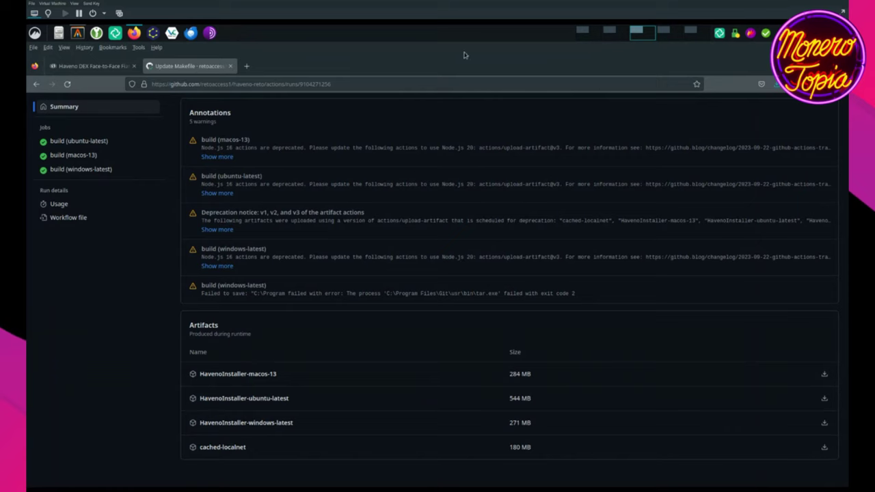
left_click(103, 65)
scroll(447, 191, "up", 5)
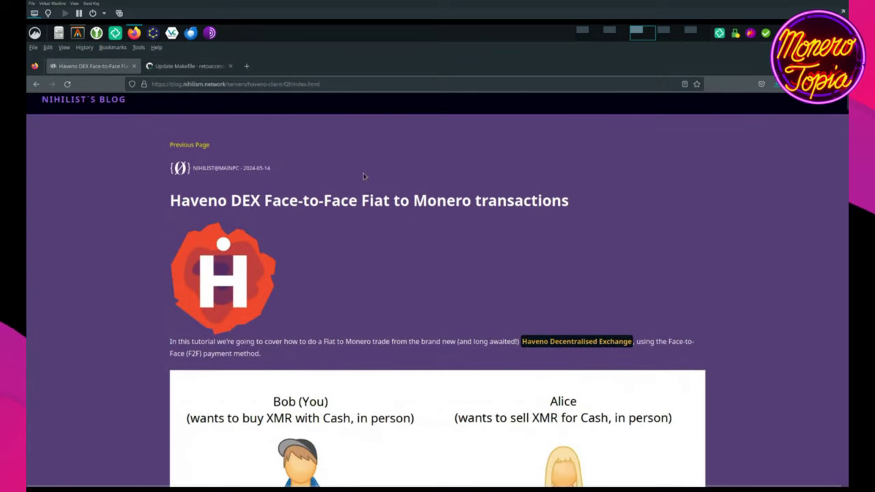
scroll(355, 281, "down", 20)
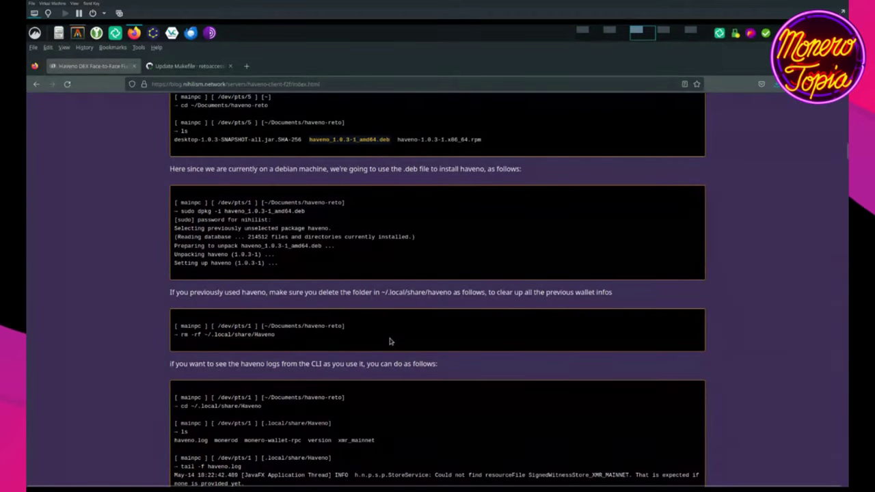
scroll(387, 340, "down", 15)
scroll(390, 343, "down", 10)
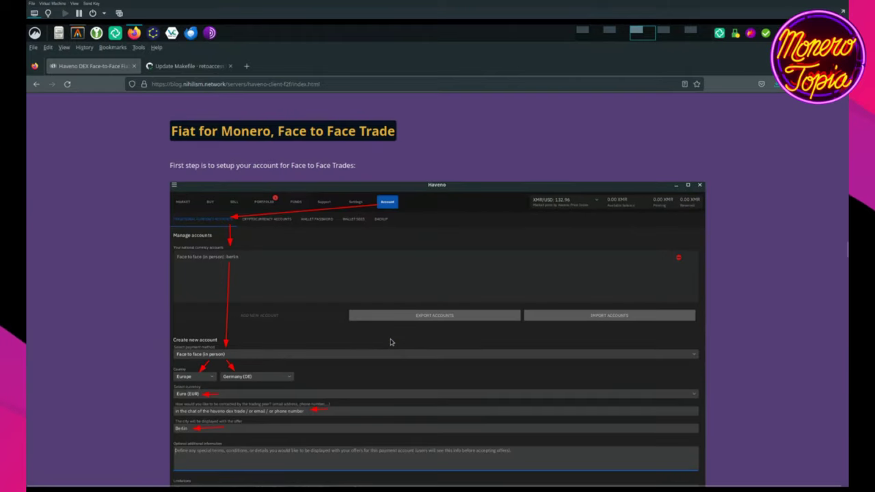
scroll(390, 342, "down", 2)
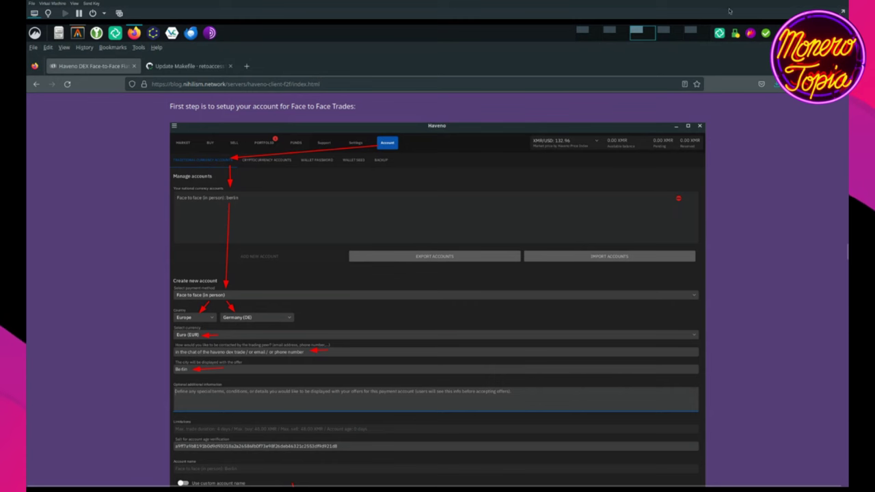
Step: Show Haveno-reto's Account list with the Amazon eGift Card and face-to-face Berlin accounts
left_click(689, 34)
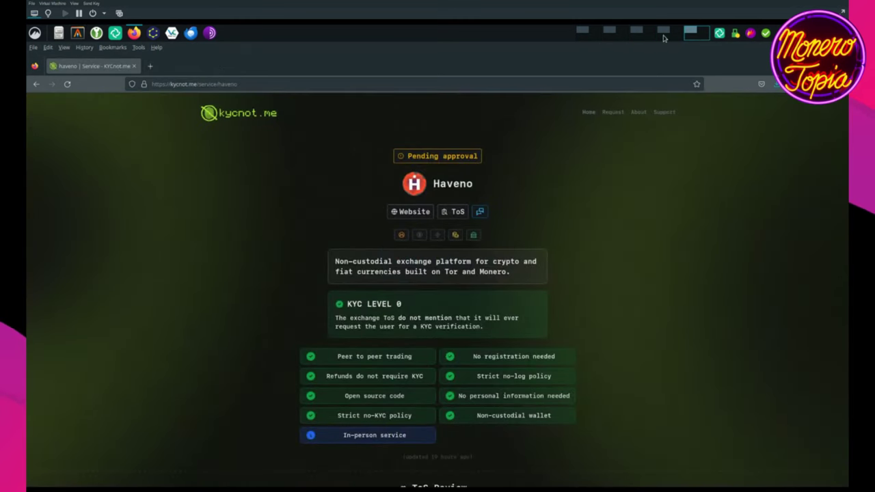
left_click(663, 33)
left_click(298, 72)
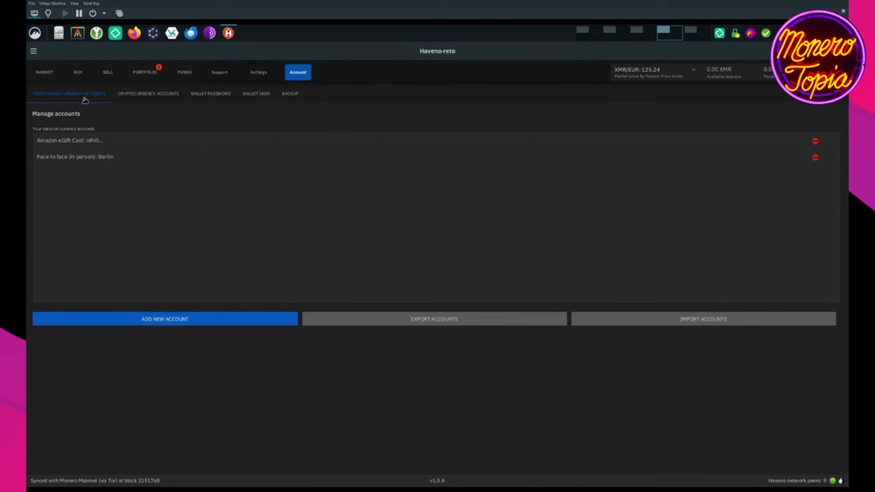
Step: View the Face to face Berlin account details and Buy XMR offers, then bring up the yEd diagram
left_click(75, 156)
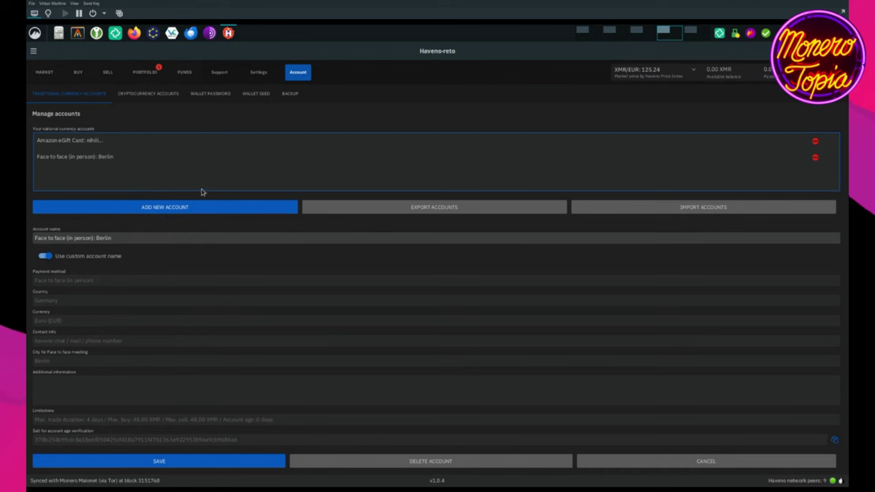
left_click(79, 72)
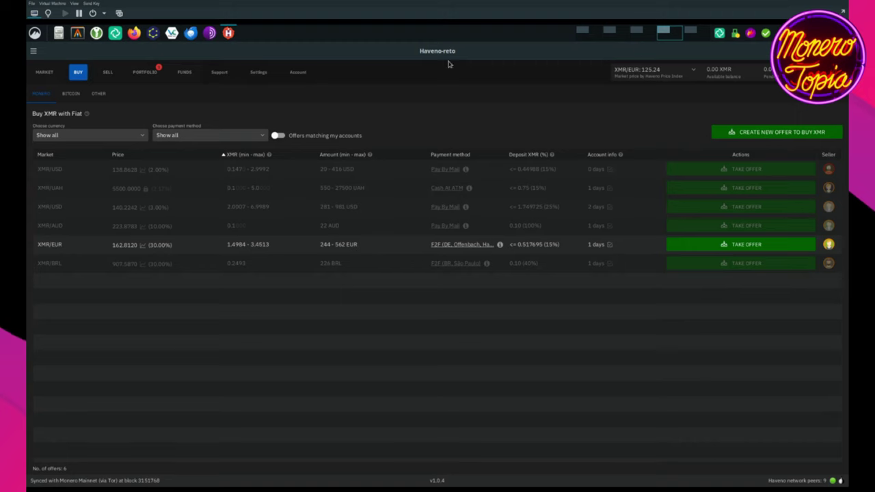
left_click(612, 35)
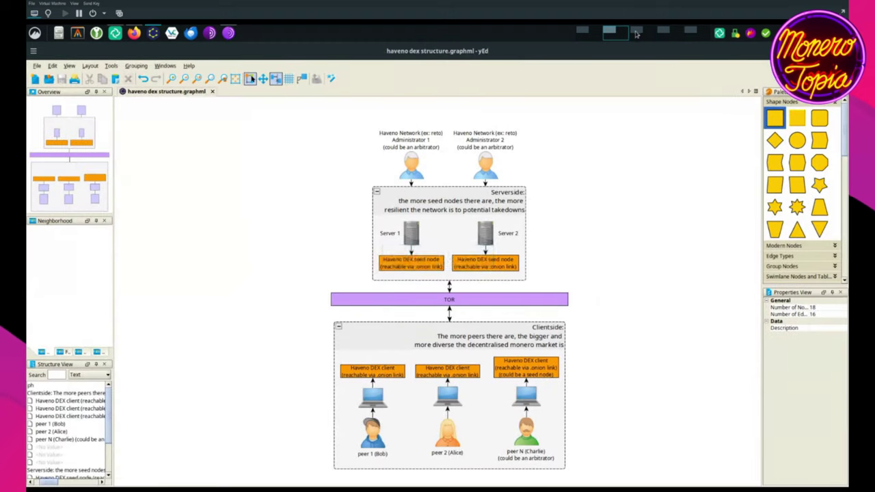
Step: Read down the blog past the Create offer screenshot and FAQ quote to the 2/3 multisig diagram
key("ctrl+F3")
scroll(344, 333, "down", 5)
scroll(344, 333, "down", 8)
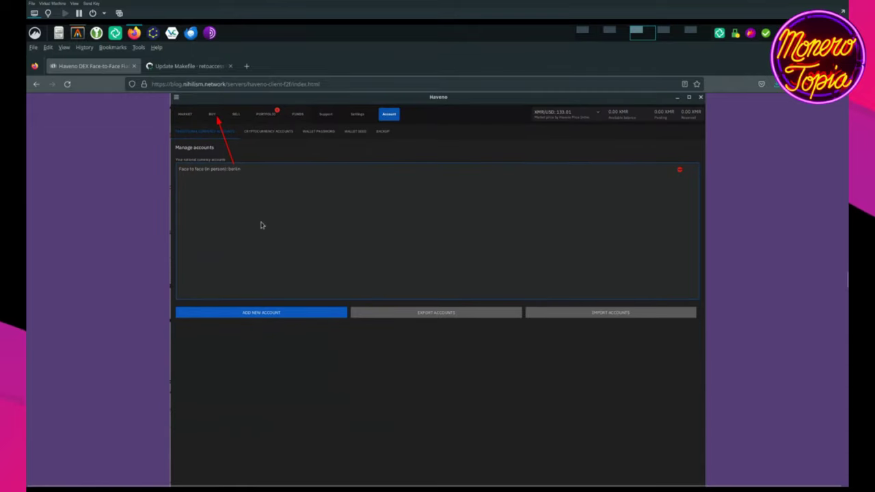
scroll(266, 273, "down", 10)
scroll(334, 325, "down", 1)
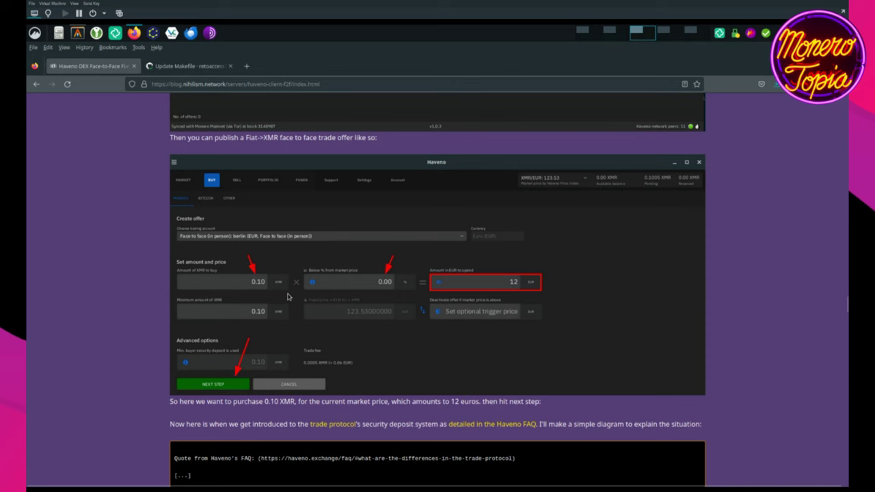
scroll(341, 413, "down", 2)
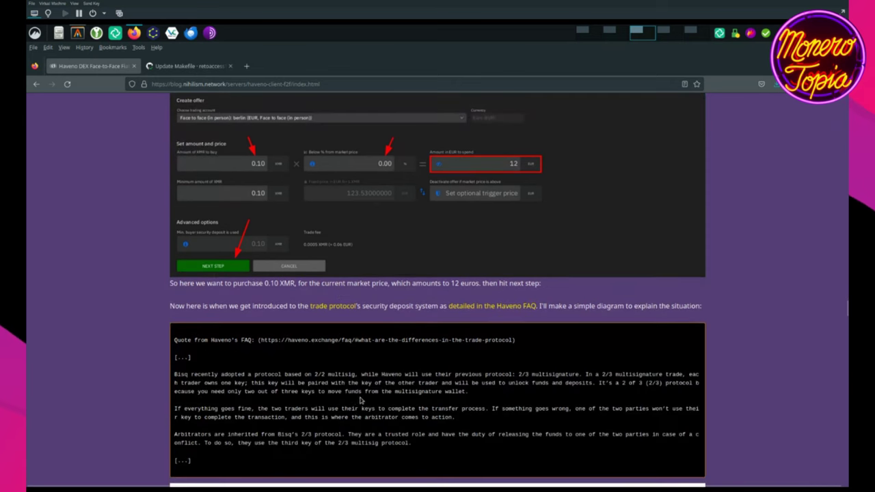
scroll(363, 400, "down", 4)
scroll(363, 400, "down", 4)
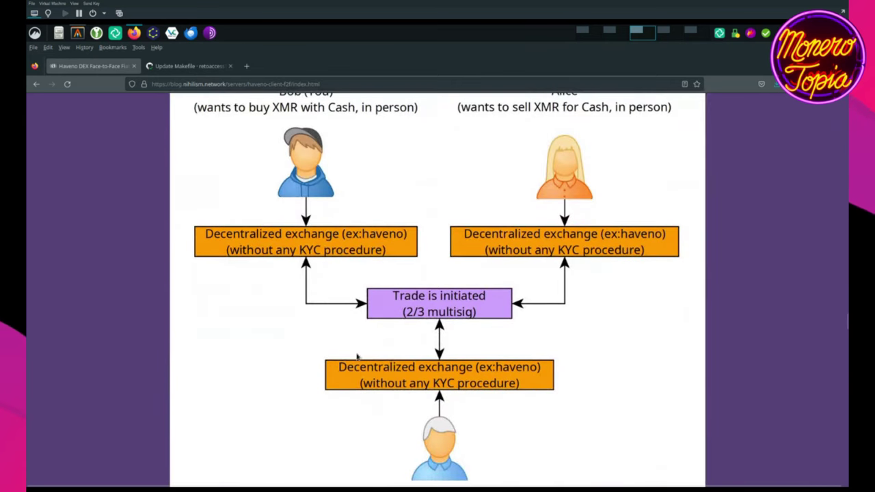
Step: Set the blog page zoom to 70% and scroll on to the security-deposit funding screenshots
key("super")
key("Escape")
key("ctrl+plus")
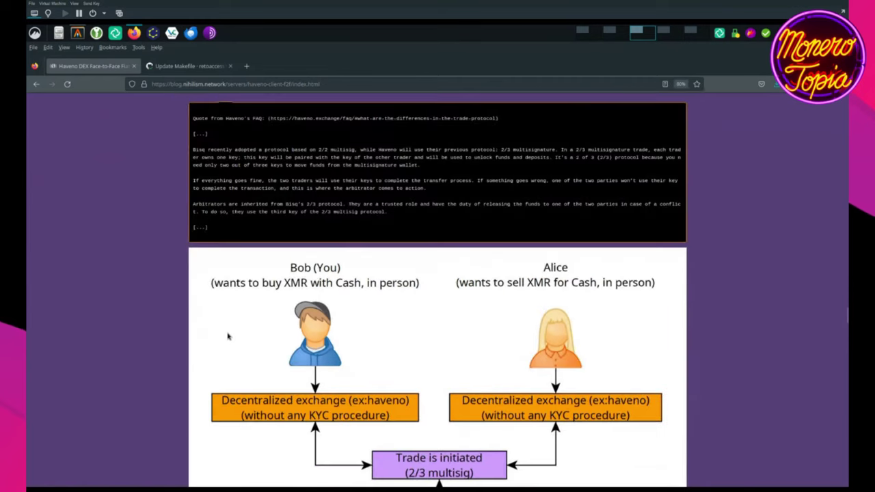
key("ctrl+minus")
key("ctrl+minus")
scroll(230, 333, "down", 3)
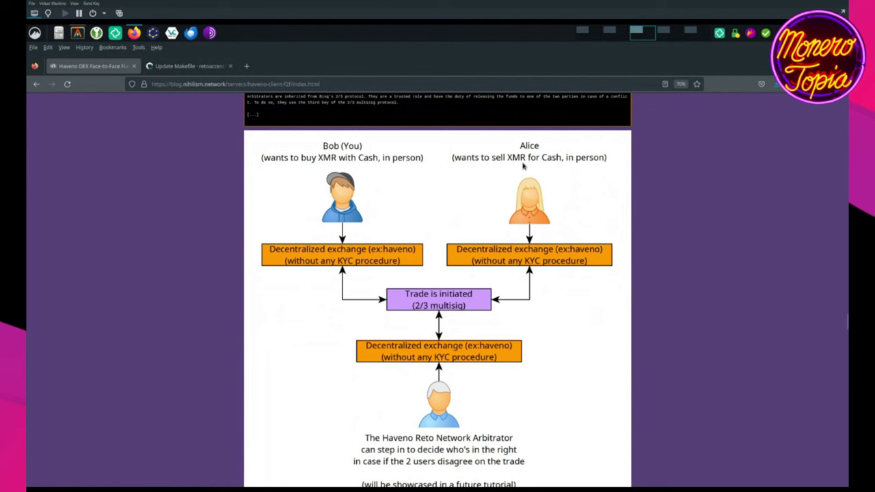
scroll(444, 288, "down", 1)
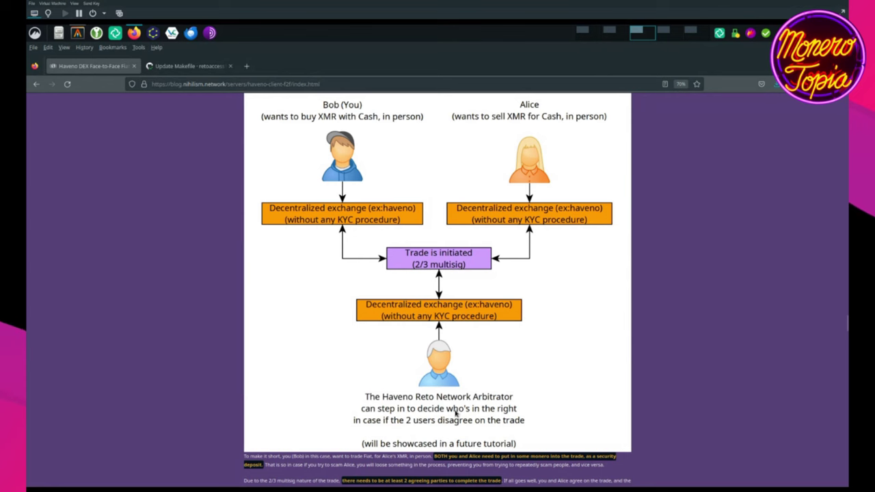
scroll(456, 413, "down", 10)
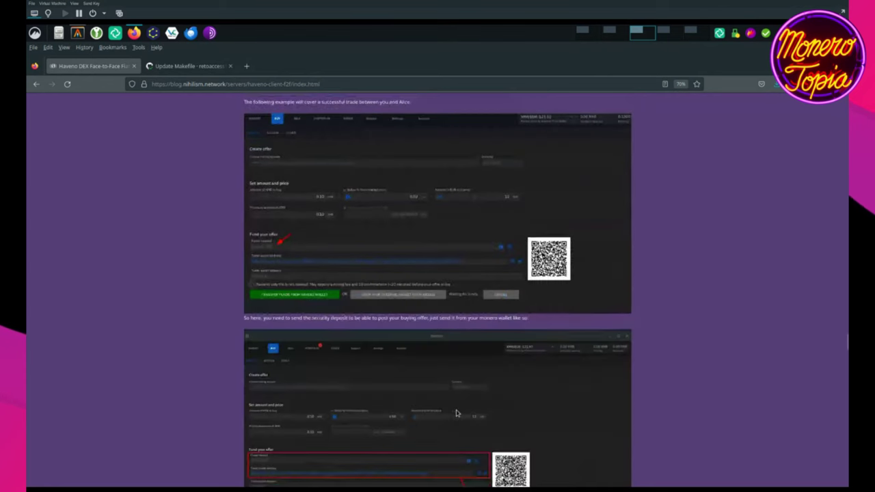
Step: Zoom the blog to 120% and return to the Bob/Alice diagram with the Haveno Reto Network Arbitrator
scroll(381, 292, "up", 5, "ctrl")
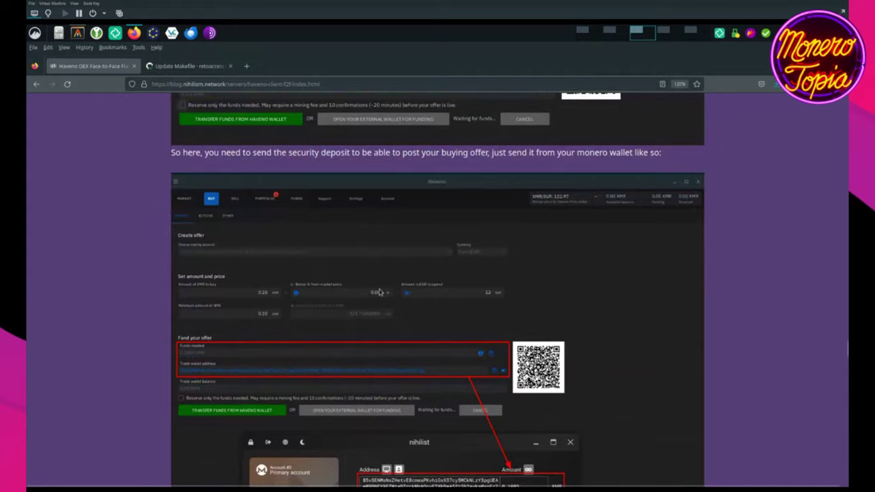
scroll(380, 292, "up", 5)
scroll(376, 295, "down", 2)
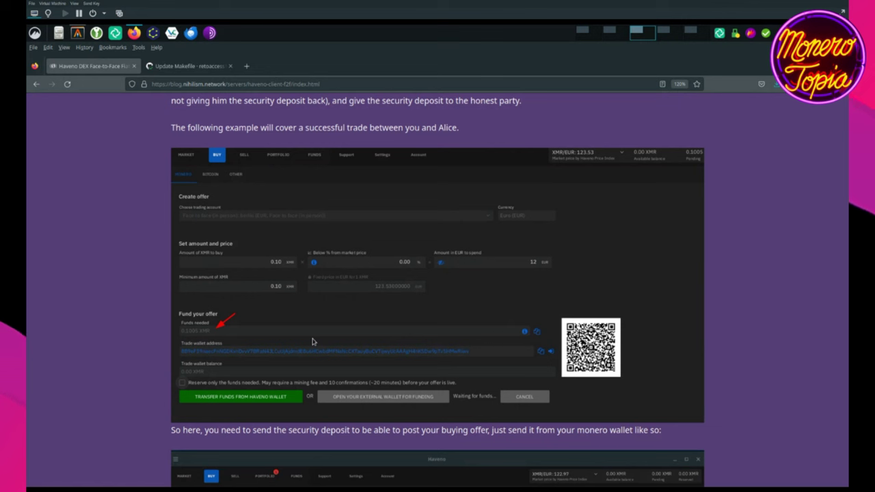
scroll(312, 342, "up", 7)
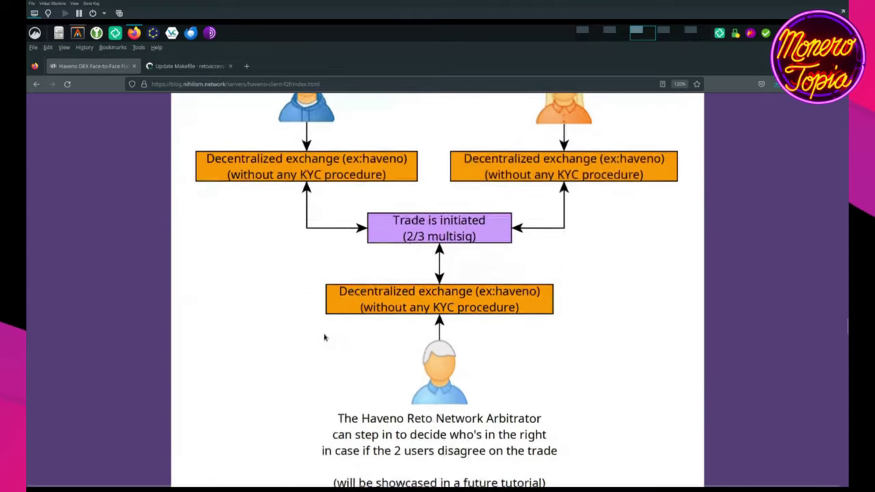
Step: Nudge the blog around the trade diagram and briefly check the Haveno-reto desktop
scroll(340, 253, "up", 1)
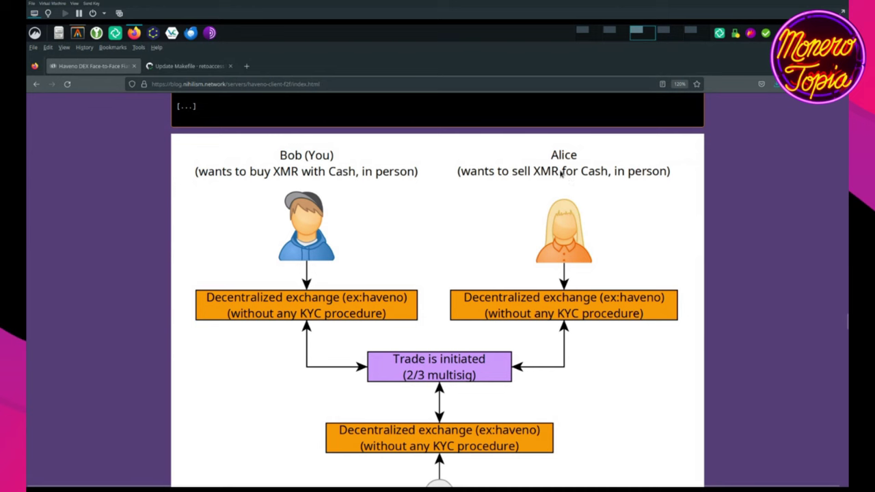
scroll(607, 372, "down", 2)
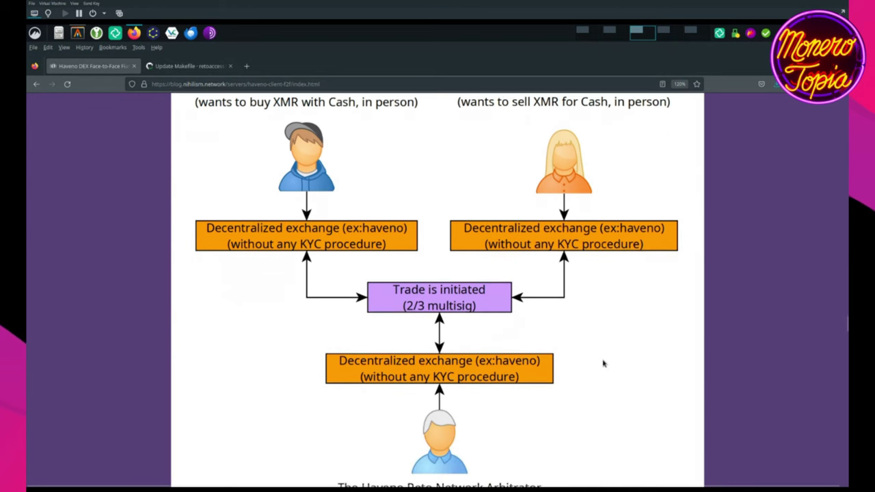
scroll(603, 364, "up", 2)
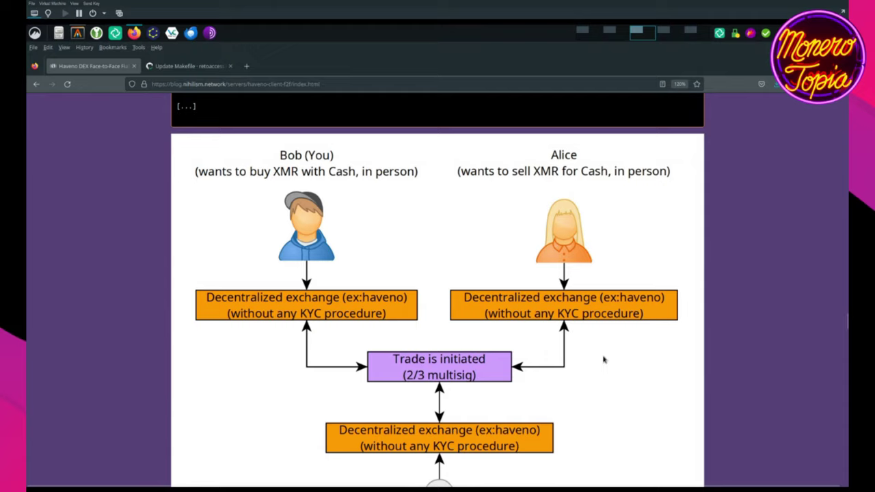
key("ctrl+alt+Right")
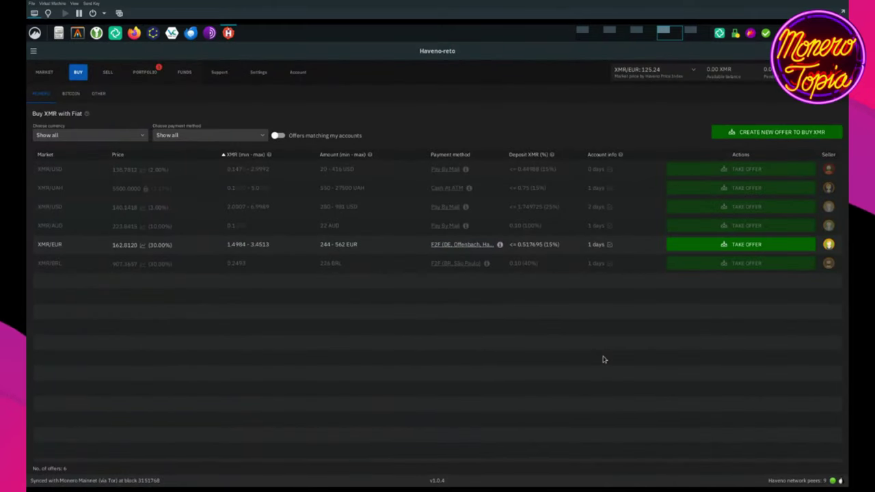
key("ctrl+alt+Left")
Step: Scroll past the deposit-funding and wallet Send screenshots, then back up to the arbitrator diagram
scroll(591, 348, "down", 10)
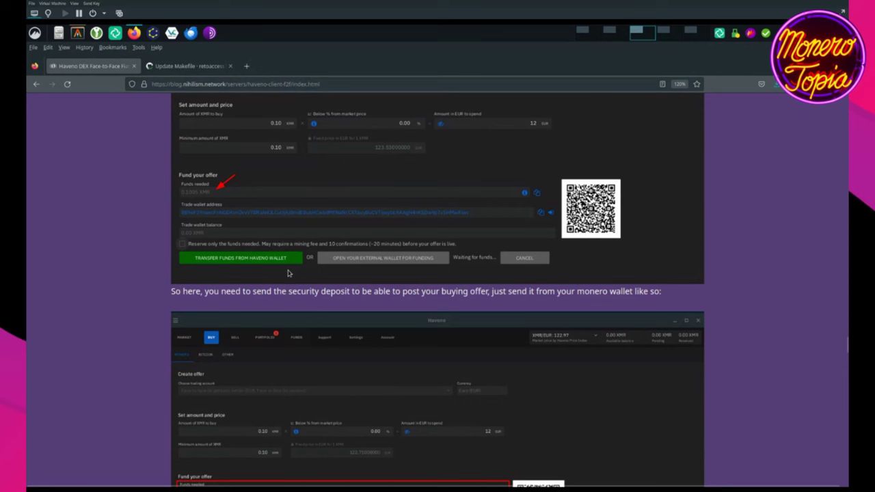
scroll(236, 269, "down", 4)
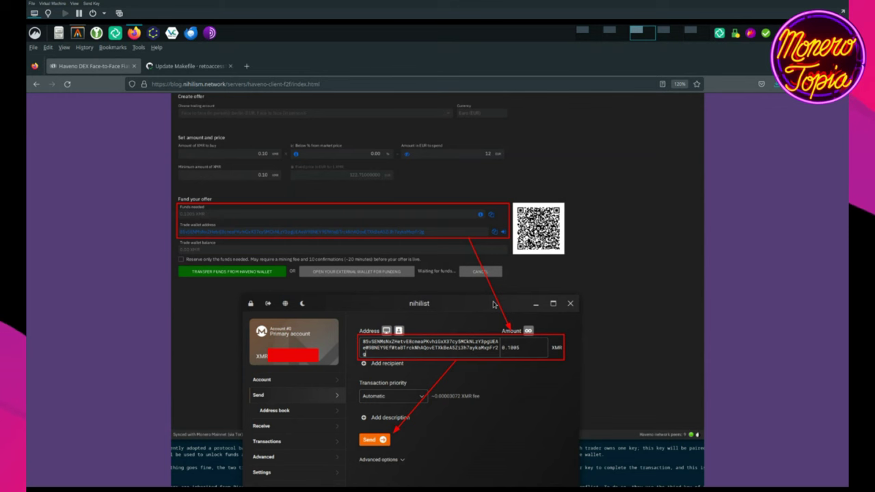
scroll(493, 304, "up", 2)
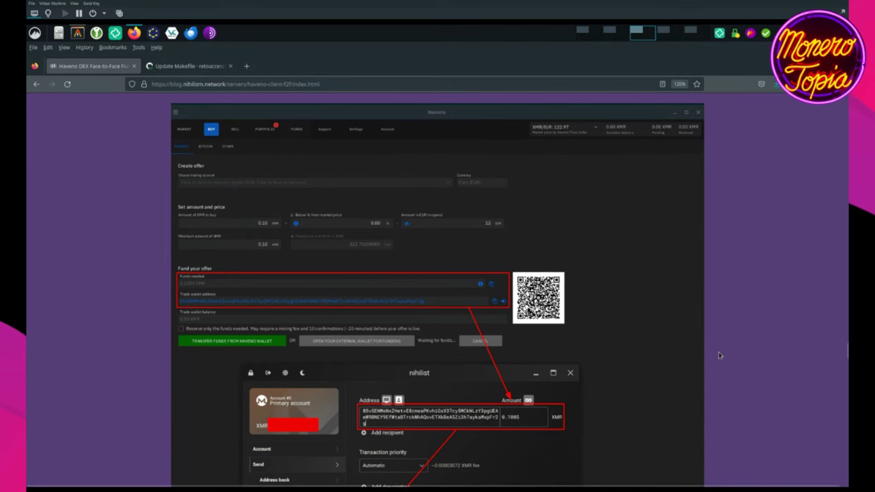
scroll(718, 357, "up", 10)
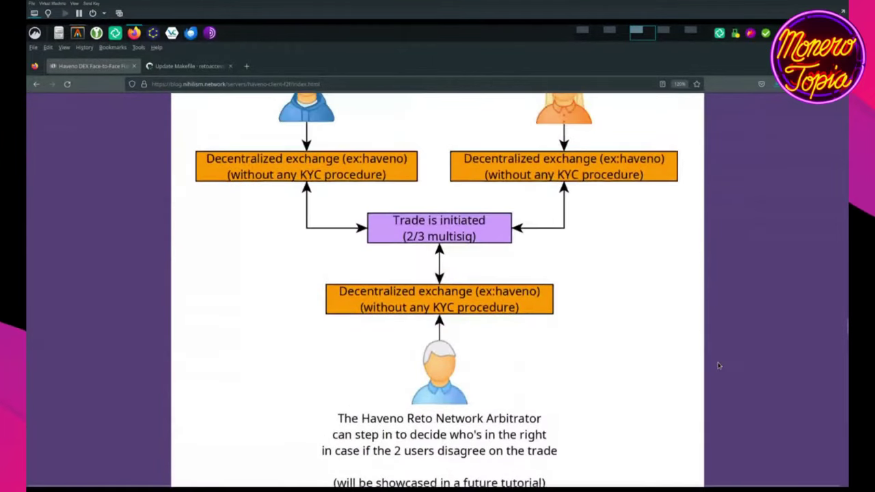
scroll(719, 366, "up", 3)
scroll(718, 366, "down", 3)
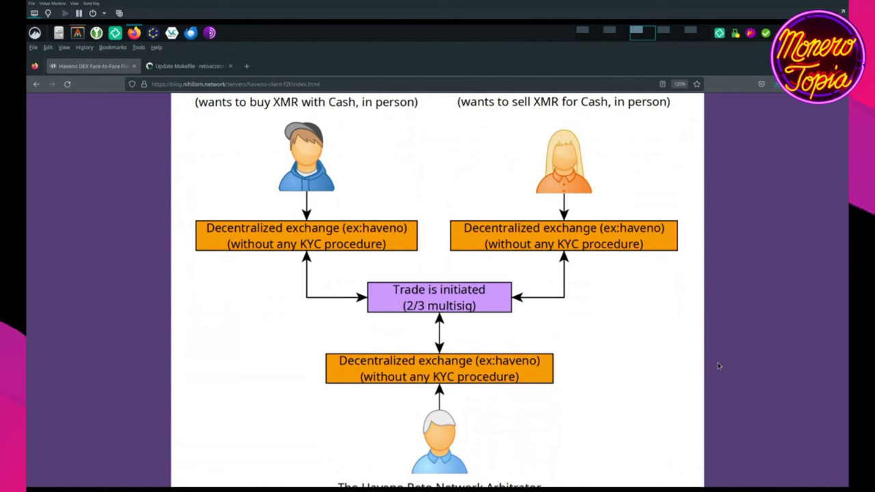
scroll(716, 361, "up", 2)
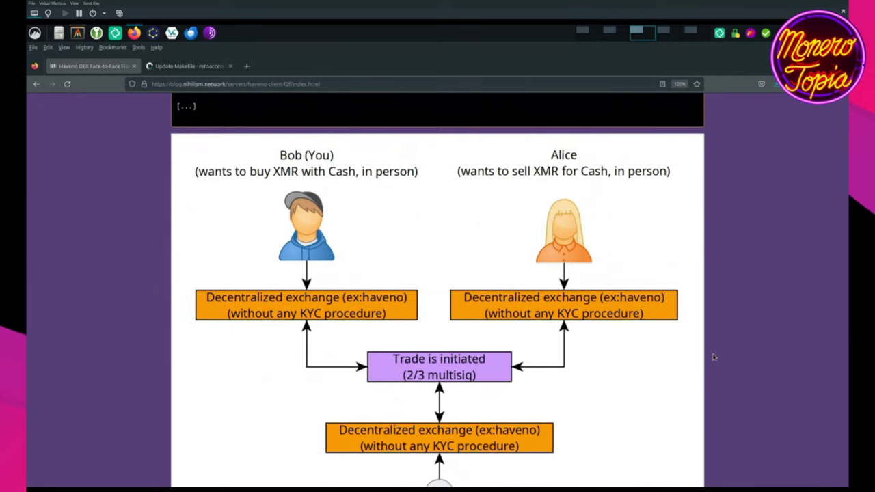
scroll(714, 357, "down", 2)
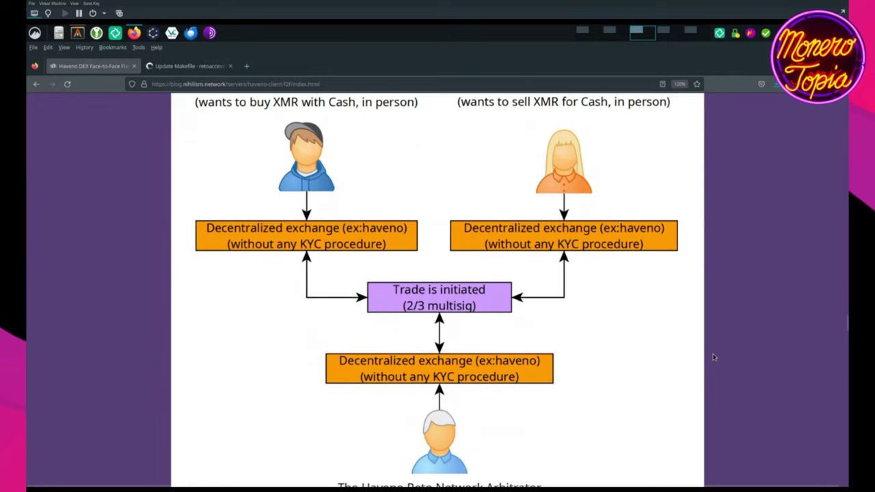
scroll(714, 357, "up", 2)
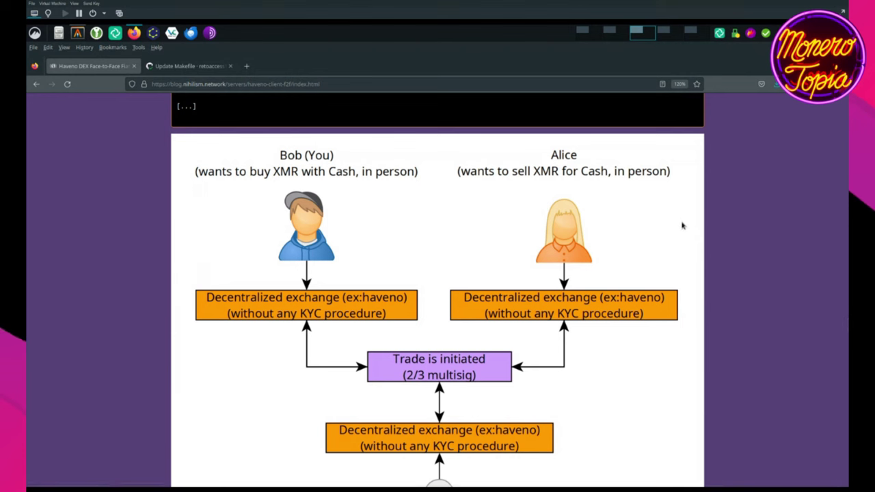
scroll(682, 225, "down", 3)
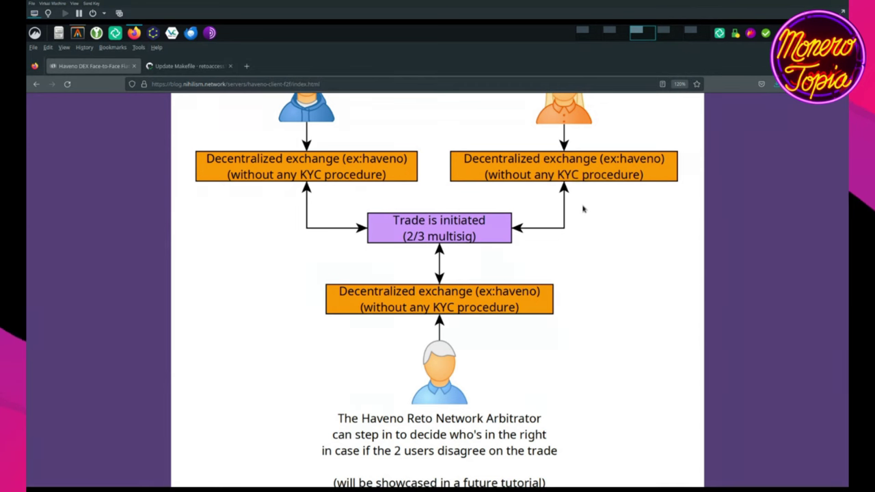
Step: Check the open 0.2018 XMR-for-25 EUR trade in Haveno-reto's Portfolio, then return to the blog
left_click(672, 38)
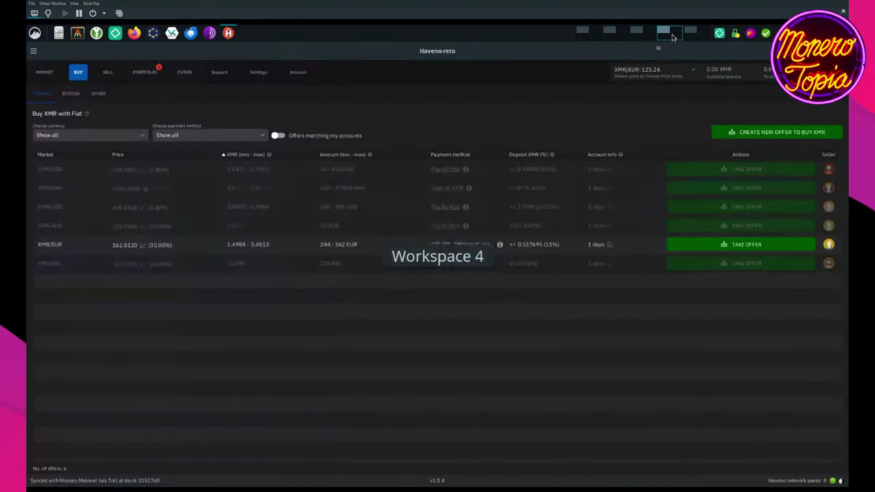
left_click(145, 74)
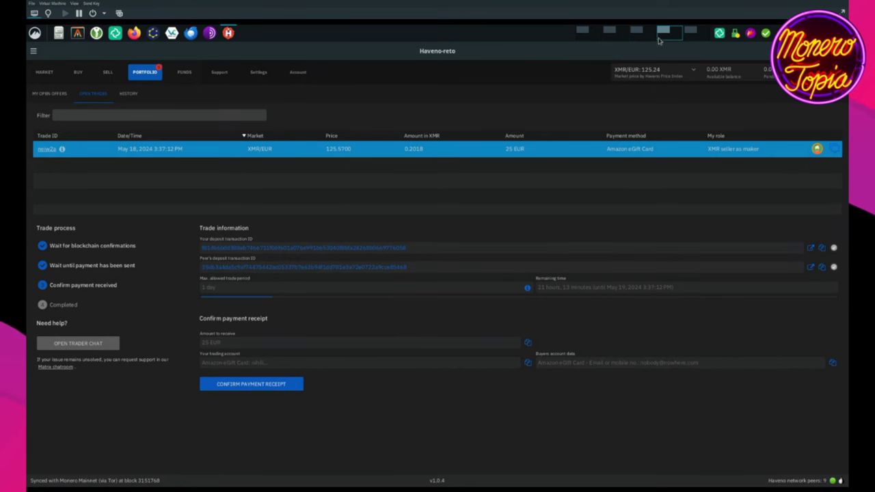
left_click(610, 31)
left_click(636, 31)
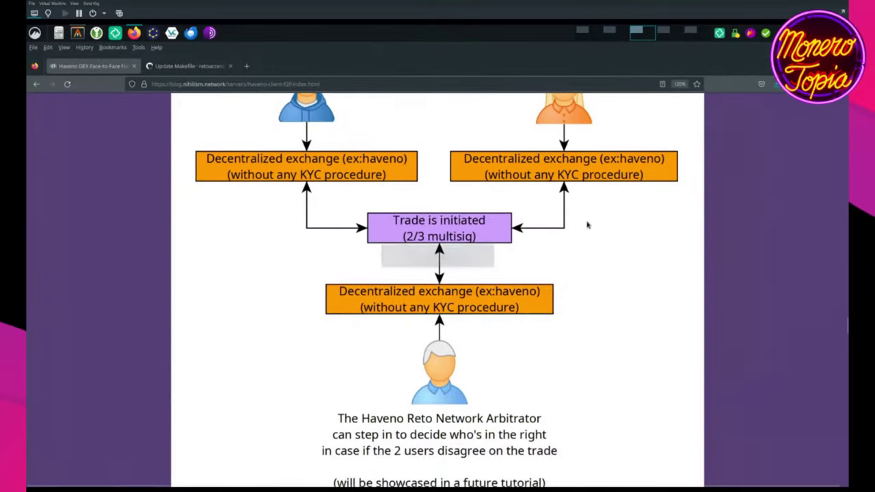
Step: Scroll through the funding, Sell tab and trader chat screenshots to the 10-confirmations notice
scroll(613, 236, "down", 5)
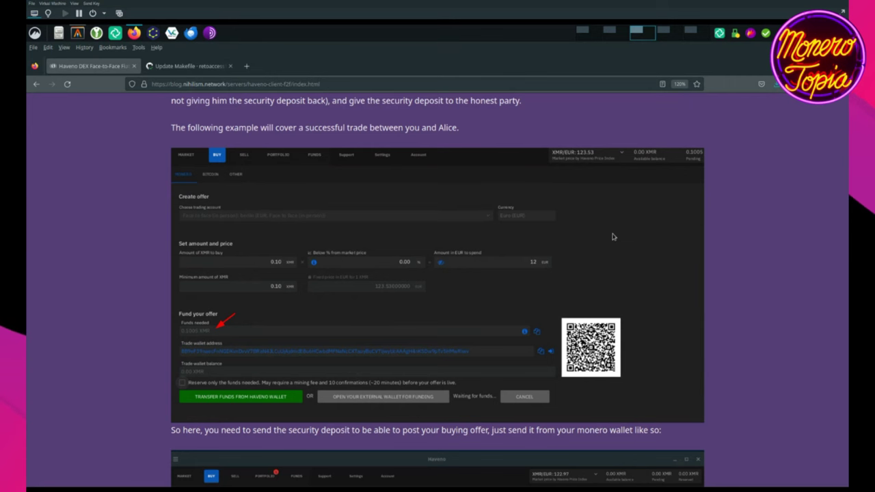
scroll(613, 237, "down", 5)
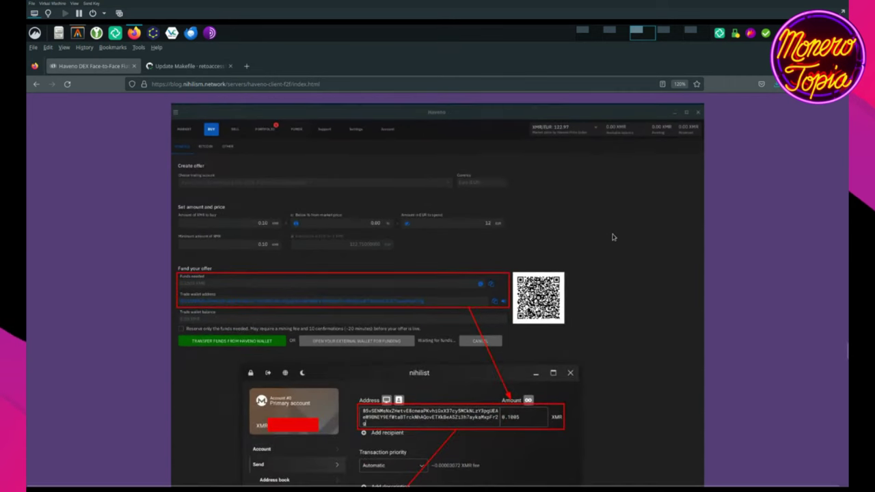
scroll(613, 237, "down", 8)
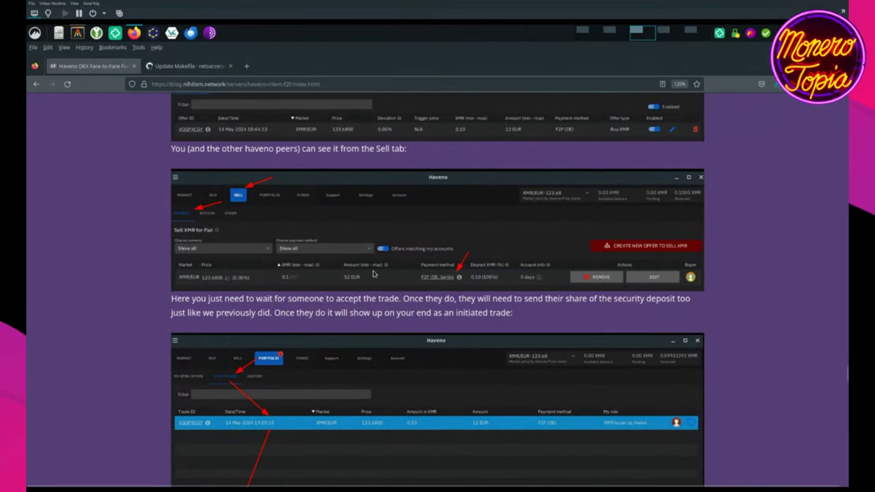
scroll(389, 274, "down", 3)
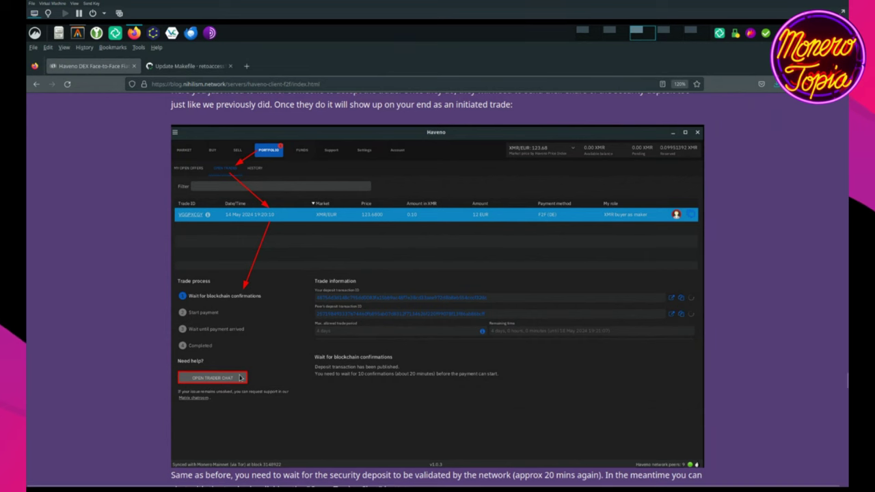
scroll(241, 379, "down", 5)
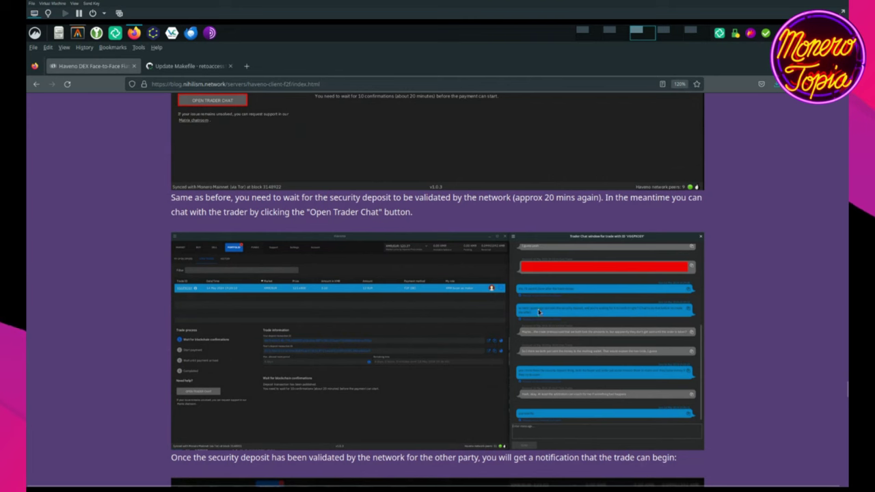
scroll(401, 380, "down", 6)
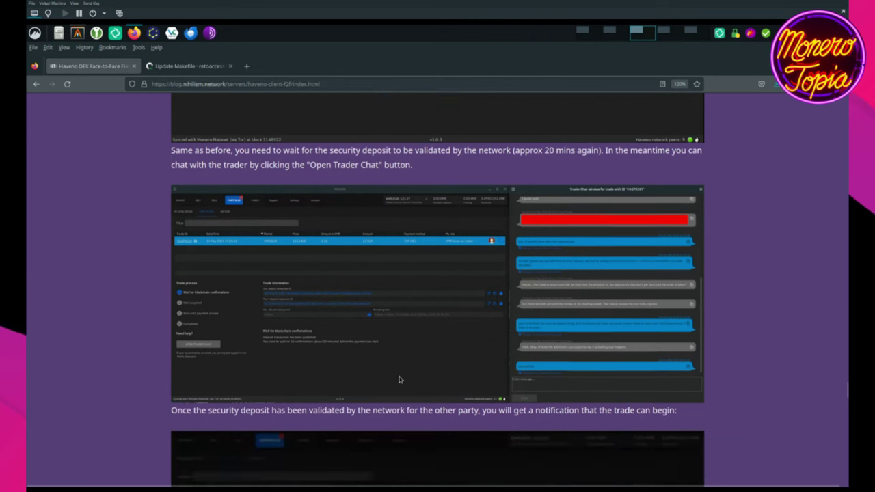
scroll(440, 326, "up", 5)
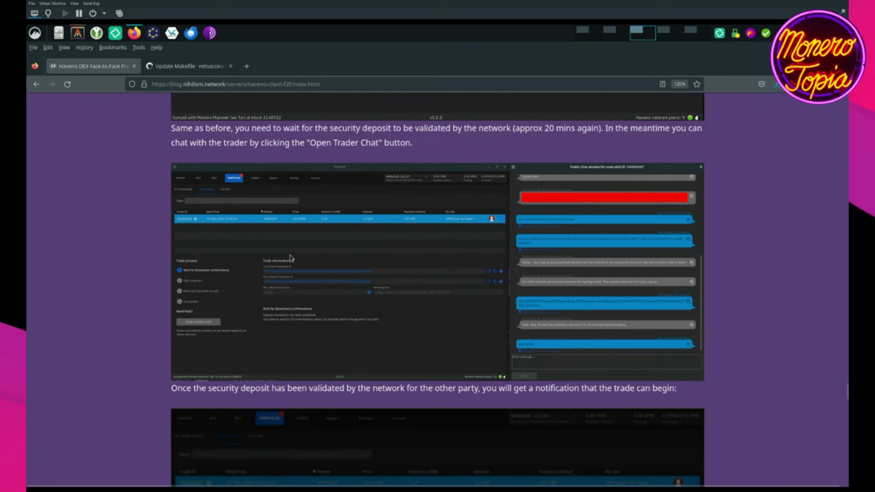
scroll(418, 288, "down", 5)
Step: Scroll past the payment-sent and pending screenshots to the 'Wait another 20 minutes' paragraph showing XMR available
scroll(426, 311, "down", 1)
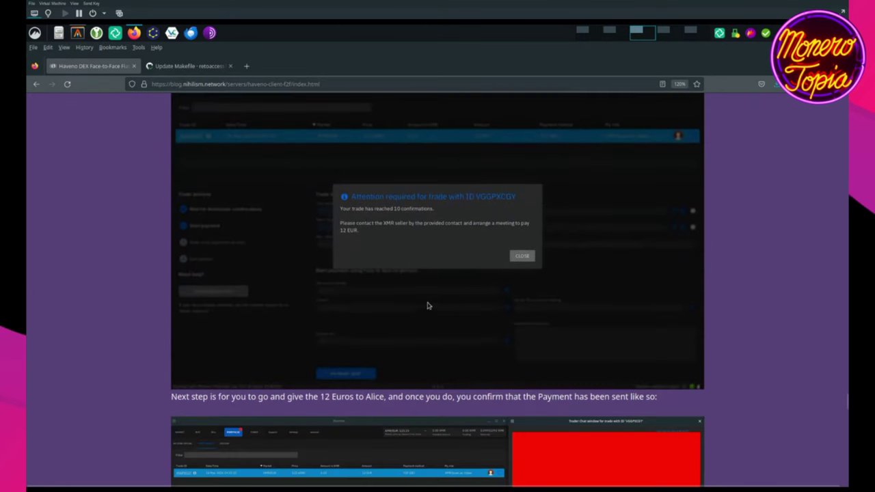
scroll(429, 305, "up", 1)
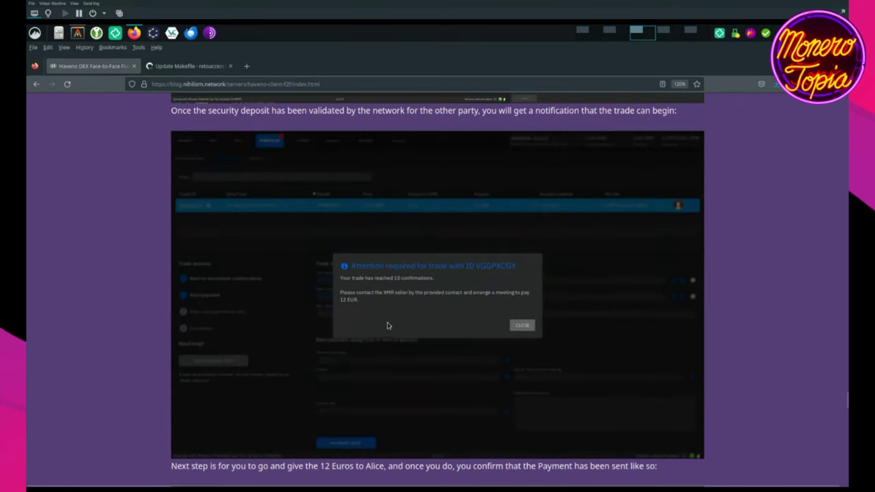
scroll(390, 327, "down", 1)
scroll(399, 305, "up", 1)
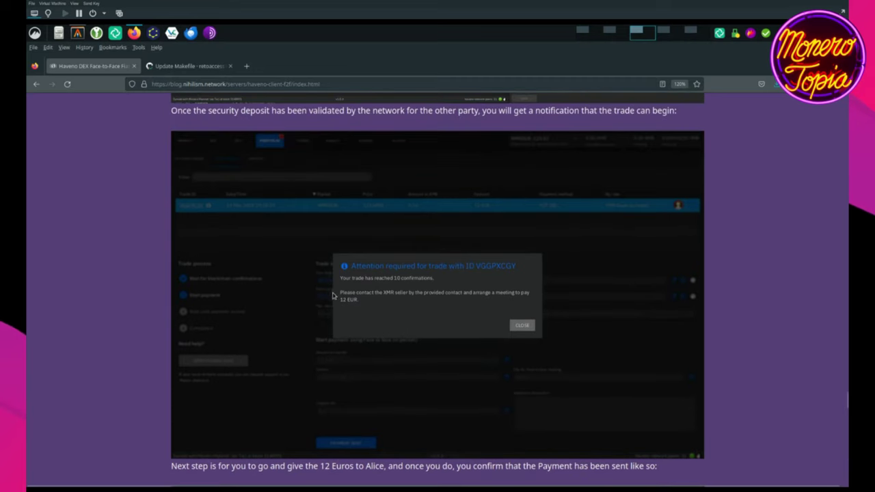
scroll(441, 309, "down", 4)
scroll(438, 315, "down", 1)
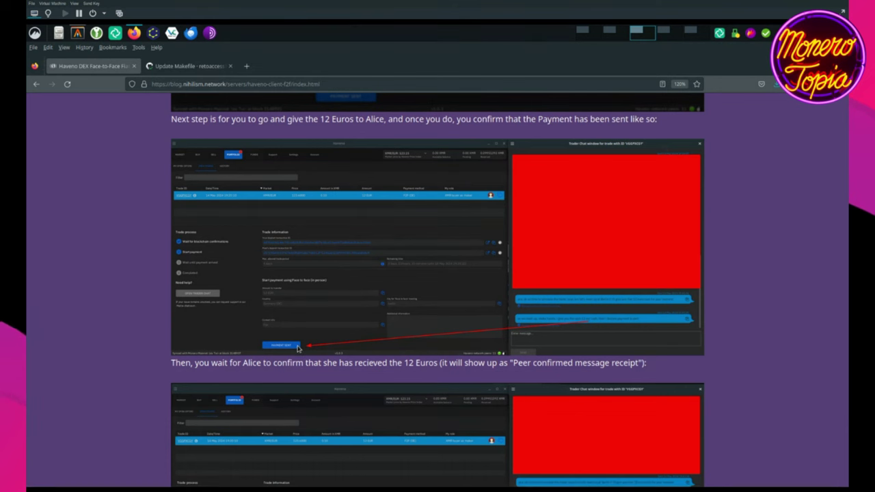
scroll(302, 343, "down", 3)
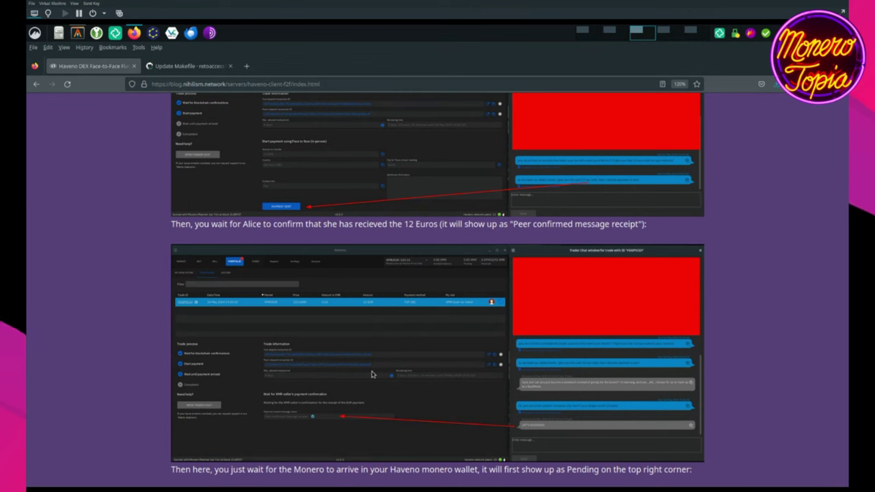
scroll(375, 372, "down", 3)
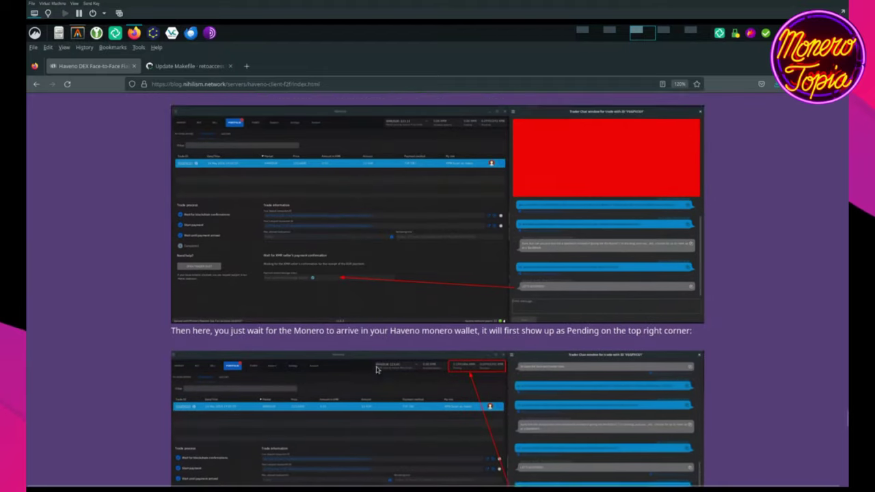
scroll(376, 369, "down", 3)
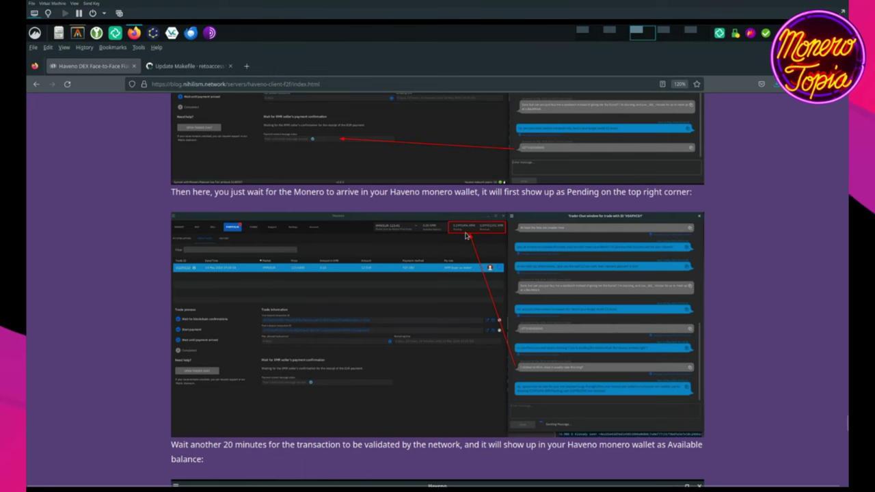
scroll(465, 254, "down", 5)
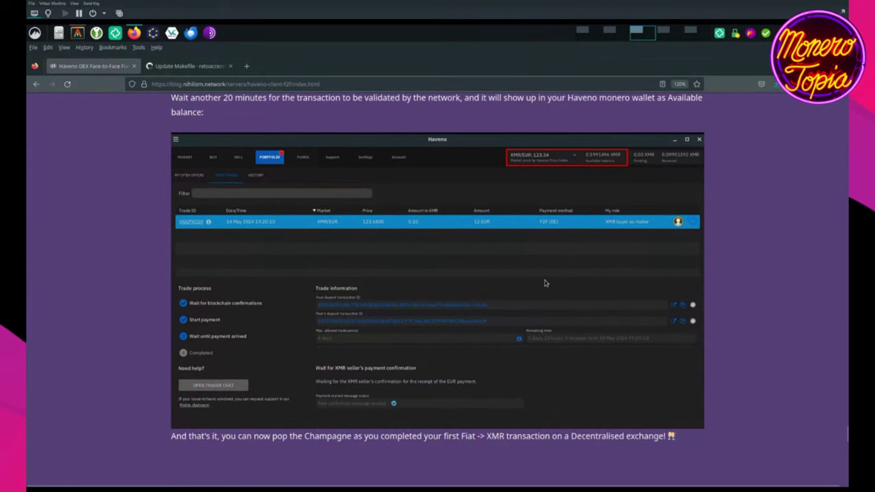
Step: Read through the blog's withdrawal section, then bring up Haveno-reto's 0.2018 XMR-for-25 EUR trade neiw2a
scroll(581, 286, "down", 5)
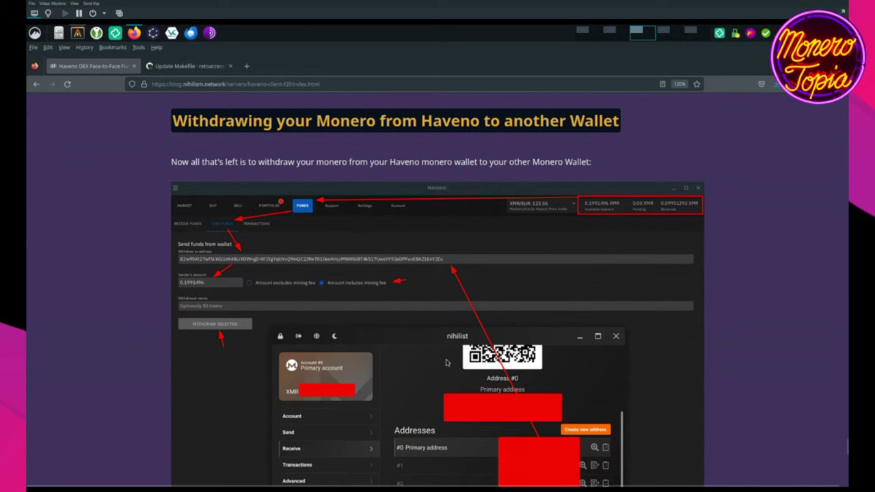
scroll(448, 363, "down", 2)
scroll(490, 356, "down", 3)
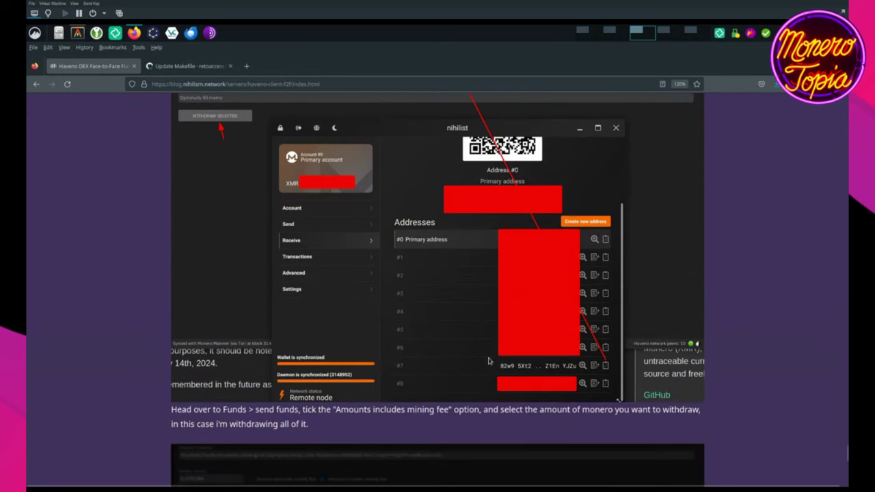
scroll(489, 361, "down", 9)
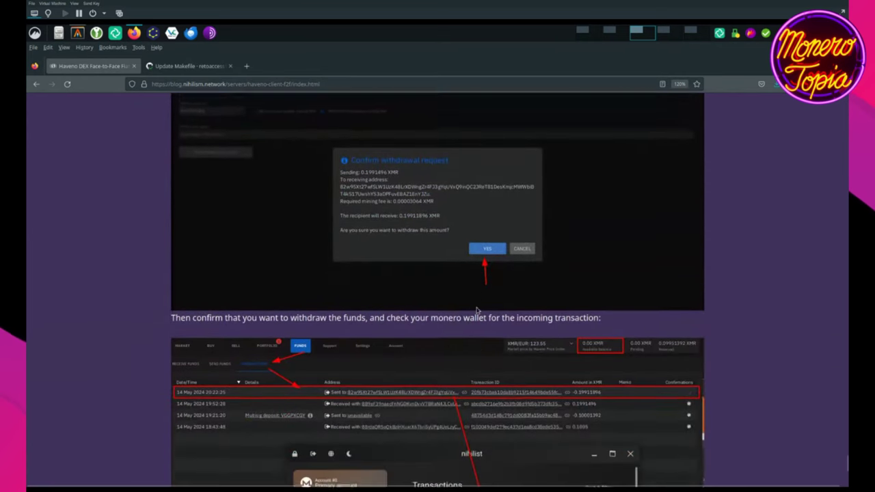
scroll(478, 315, "down", 6)
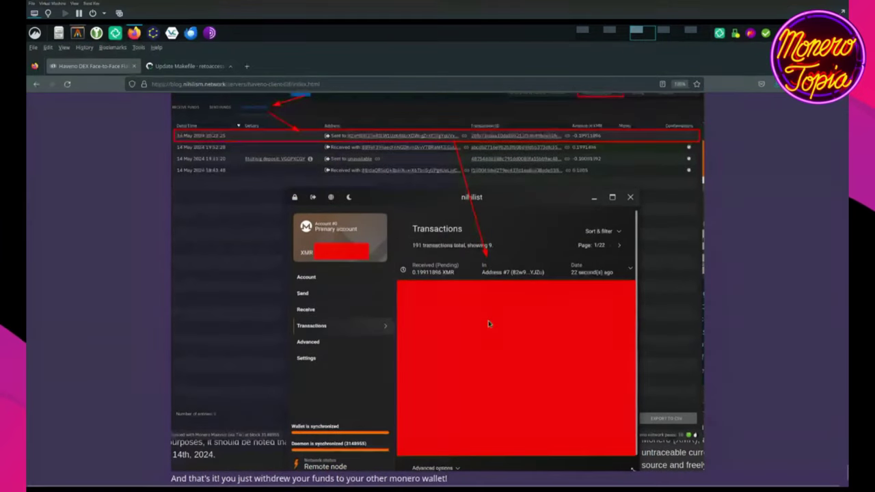
scroll(488, 324, "up", 2)
scroll(489, 324, "down", 2)
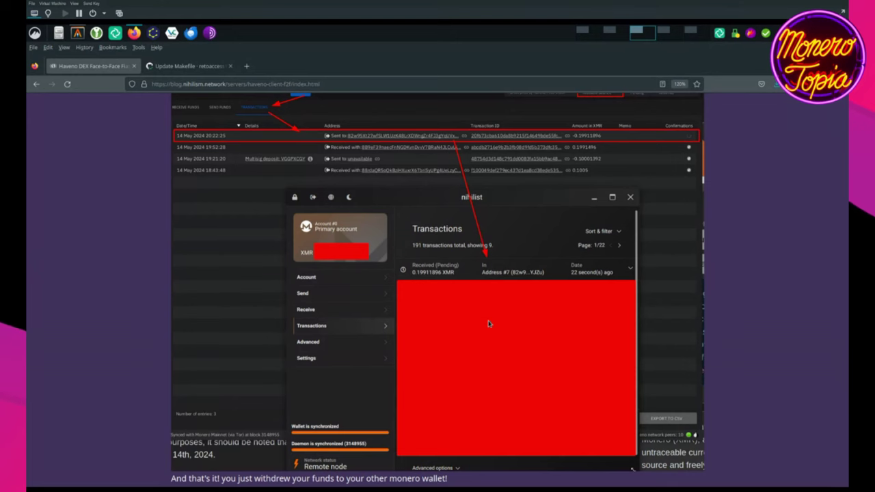
left_click(672, 37)
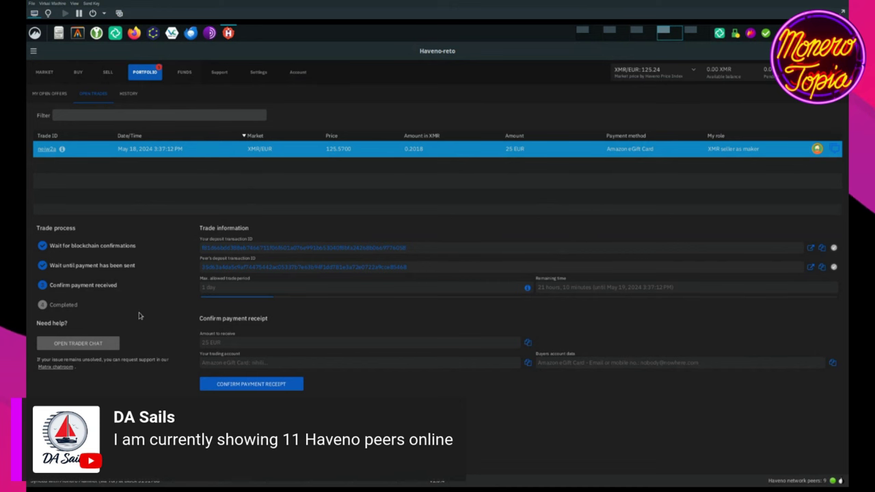
Step: Open the trader chat for trade neiw2a and position its window beside the trade details
left_click(108, 347)
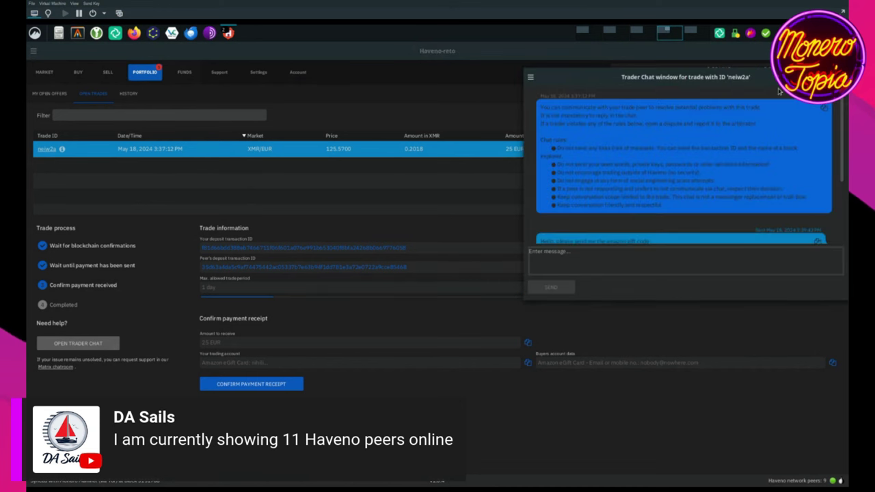
left_click_drag(527, 73, 216, 72)
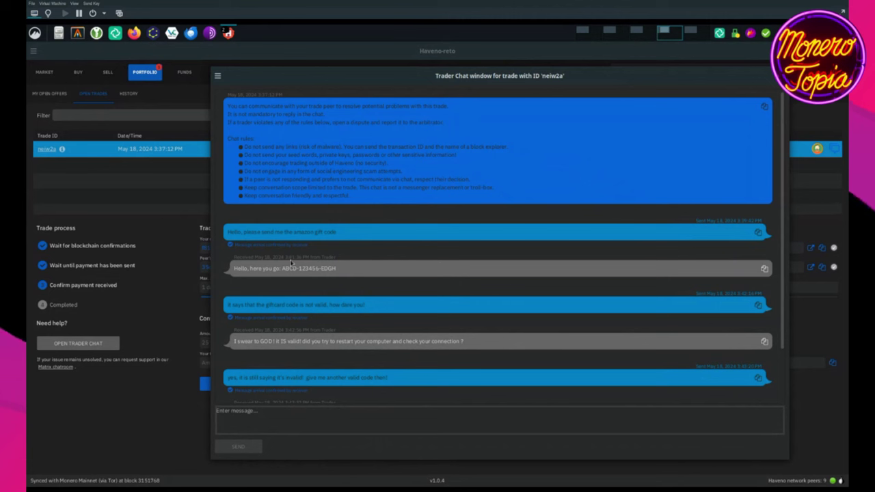
left_click(116, 210)
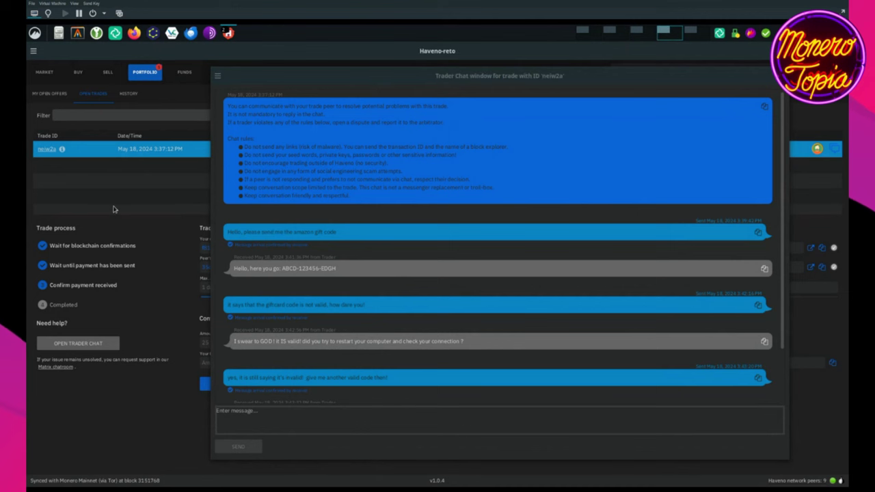
left_click_drag(736, 85, 718, 316)
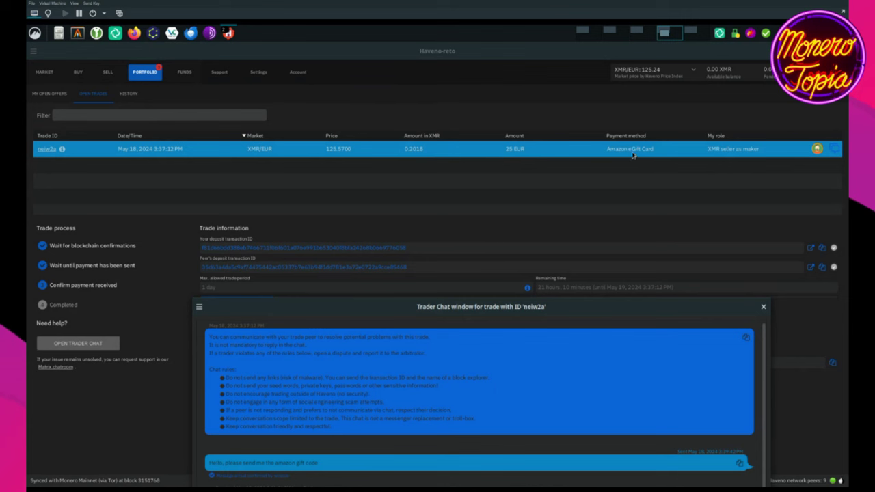
left_click_drag(653, 307, 659, 176)
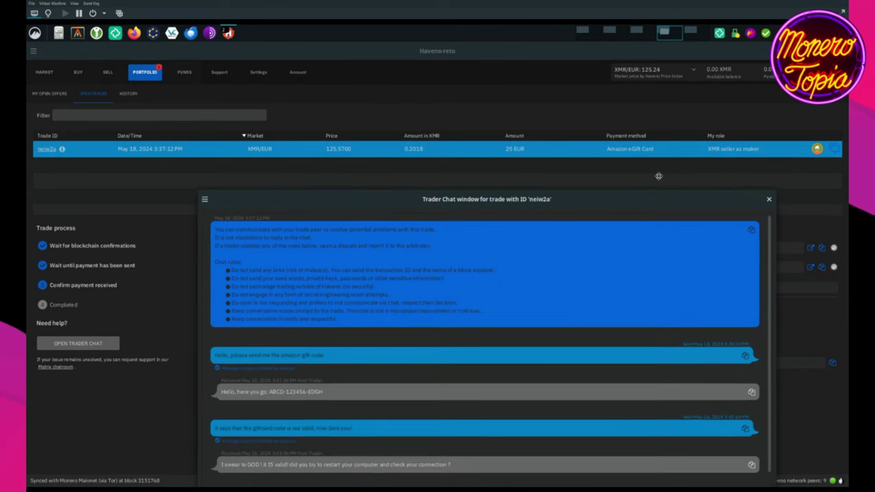
Step: Scroll through the buyer and seller's argument over the allegedly invalid gift-card code
scroll(238, 370, "down", 1)
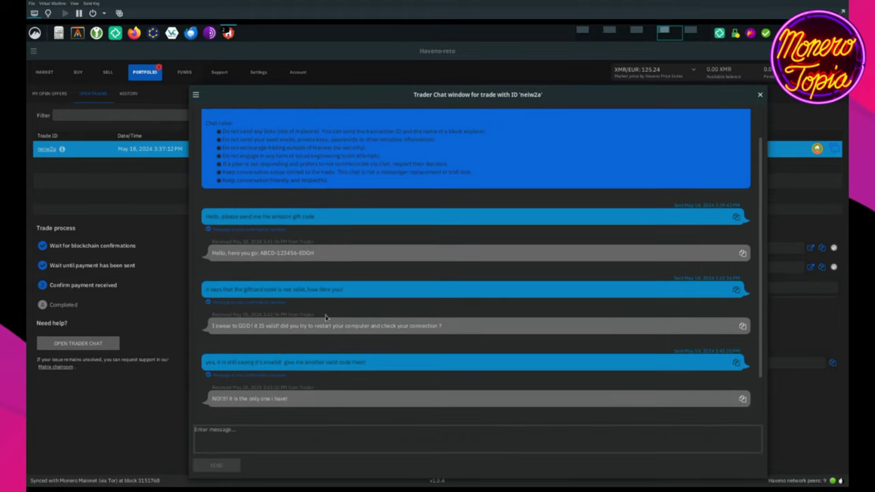
scroll(326, 321, "down", 3)
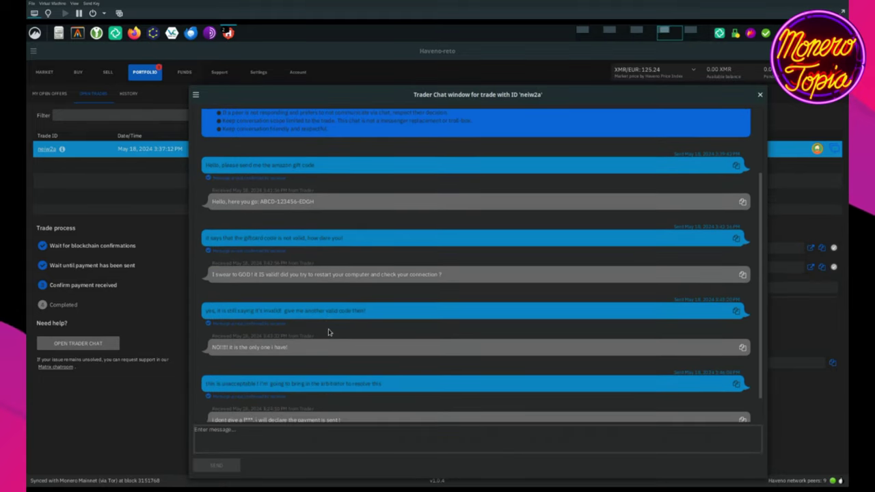
scroll(328, 332, "down", 1)
scroll(308, 345, "down", 1)
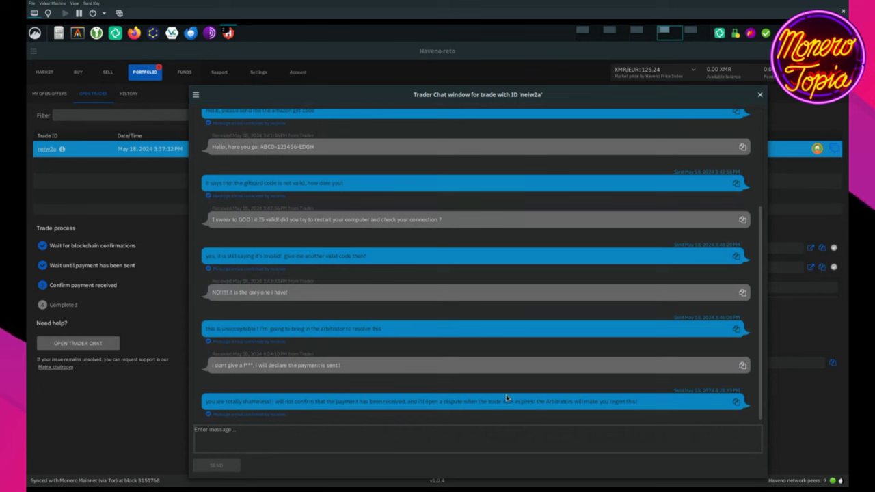
left_click(759, 96)
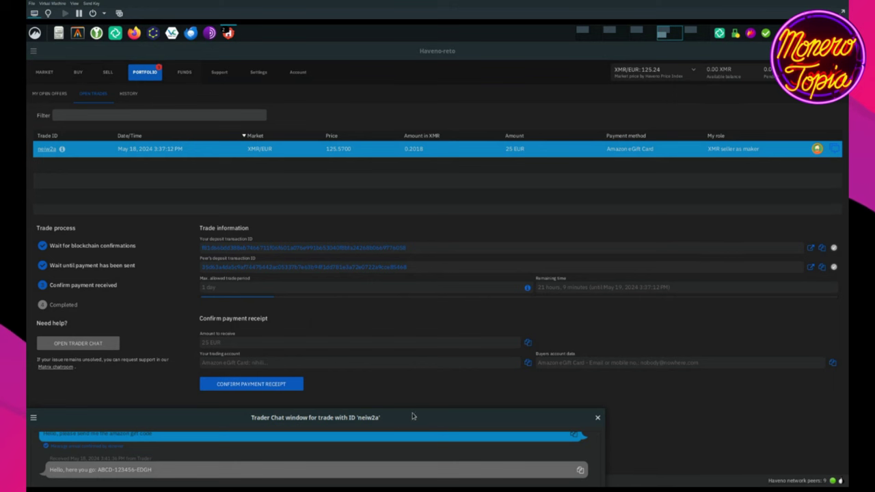
left_click_drag(417, 413, 487, 287)
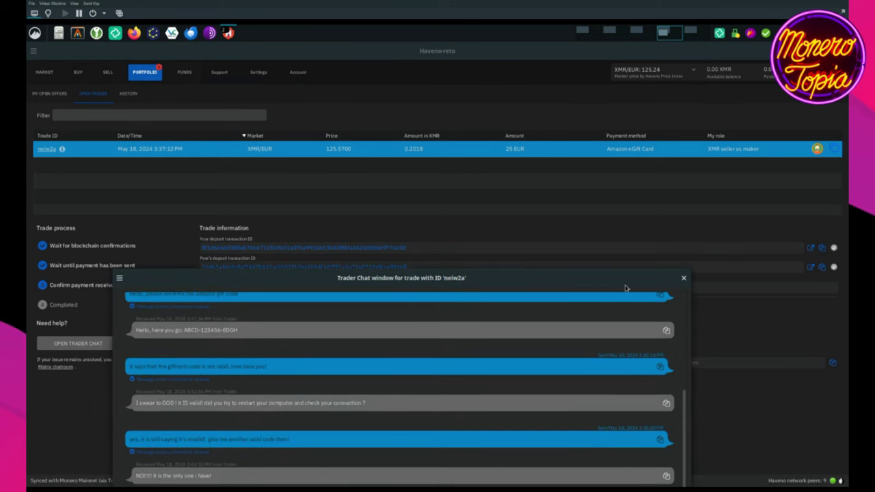
Step: Close the trader chat and switch to the yEd 'haveno dex structure.graphml' diagram
left_click(684, 278)
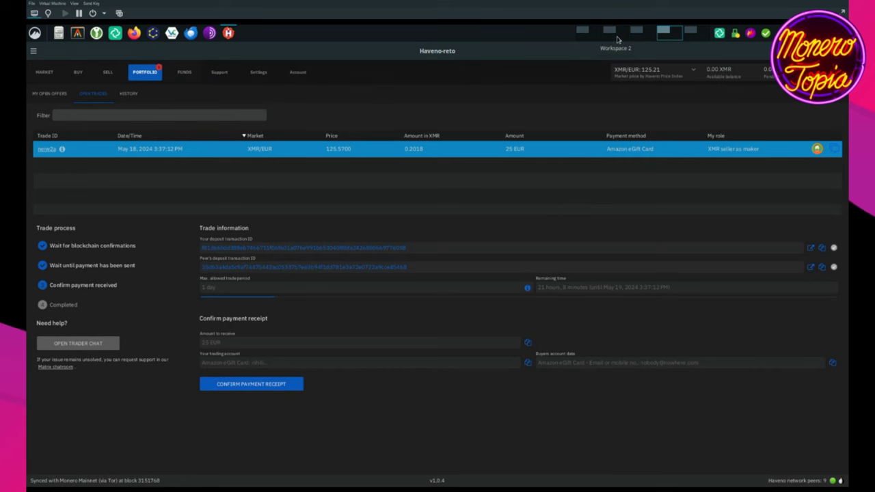
left_click(618, 38)
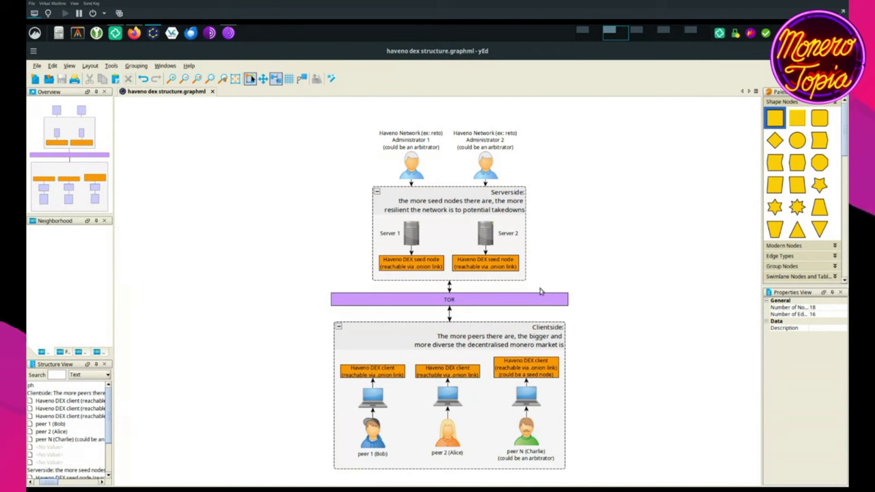
Step: Marquee-select then deselect the Serverside group, and return to Haveno-reto's Amazon eGift Card trade
left_click_drag(541, 287, 332, 182)
left_click(333, 182)
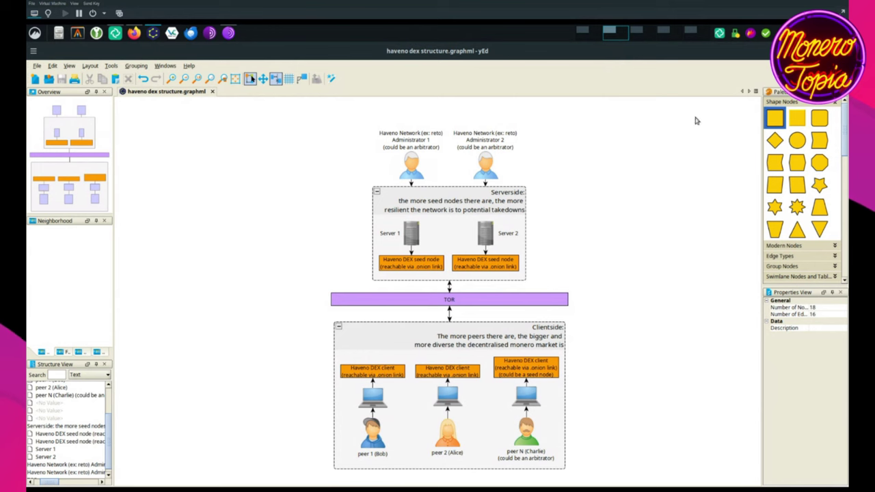
left_click(673, 35)
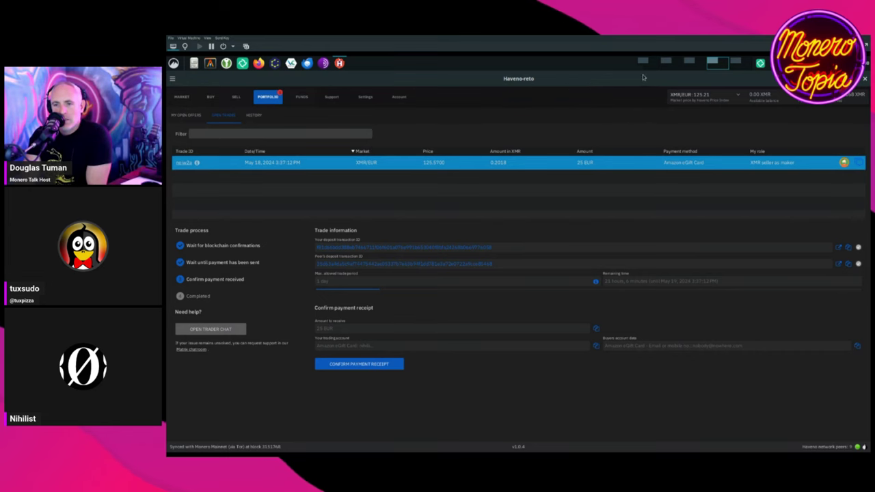
Step: Switch from Haveno-reto past yEd to the Firefox blog post's final funds-withdrawal step
left_click(666, 63)
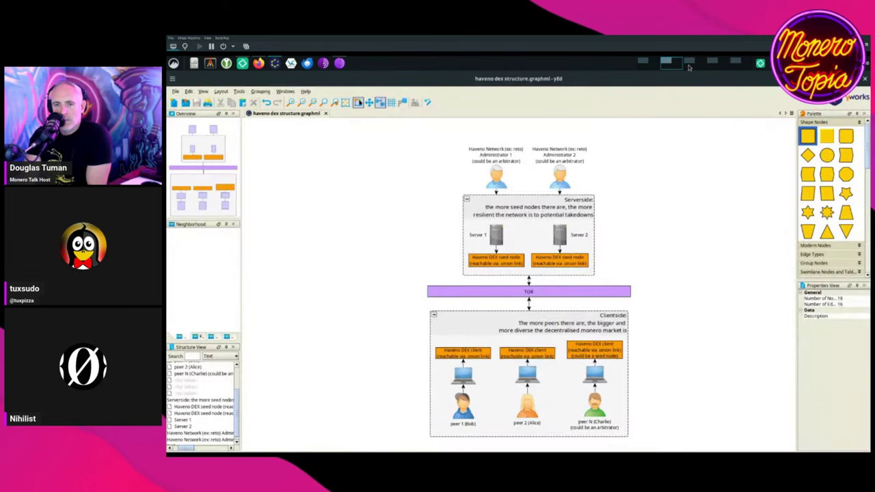
left_click(689, 63)
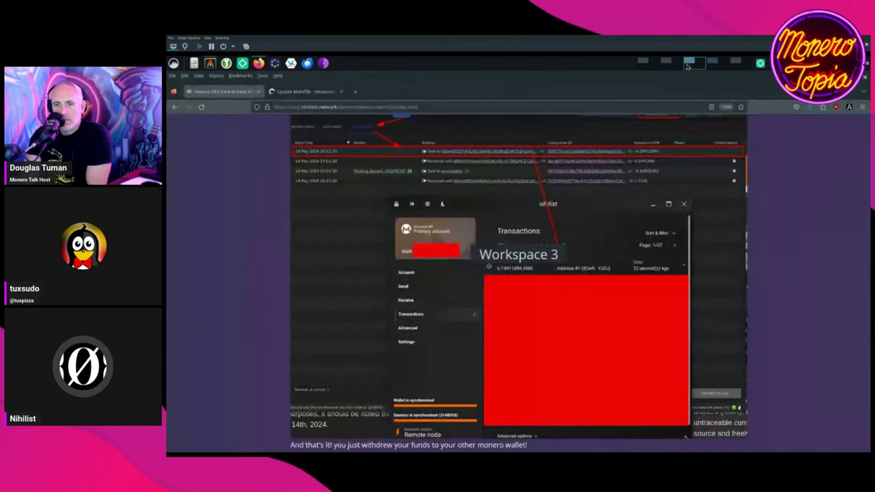
Step: Close the enlarged wallet screenshot and scroll the blog back to its title and Haveno logo
left_click(790, 259)
scroll(786, 262, "down", 5)
scroll(786, 261, "up", 2)
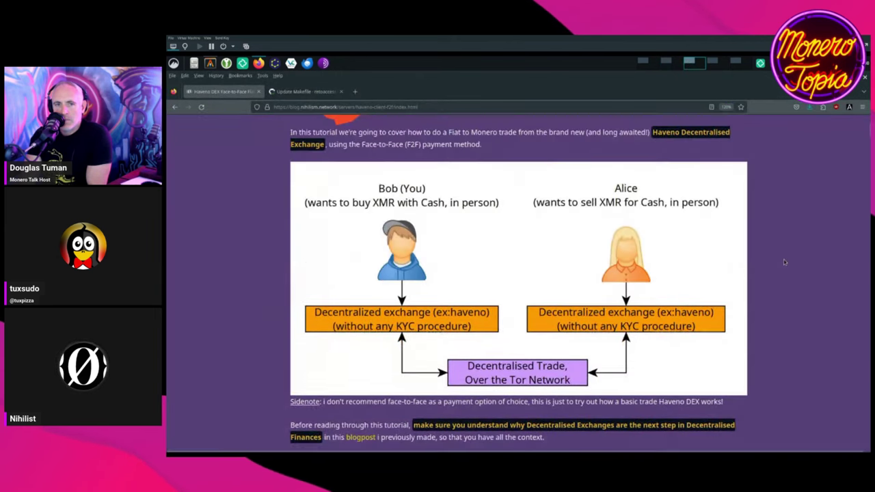
scroll(786, 262, "down", 4)
scroll(785, 262, "down", 4)
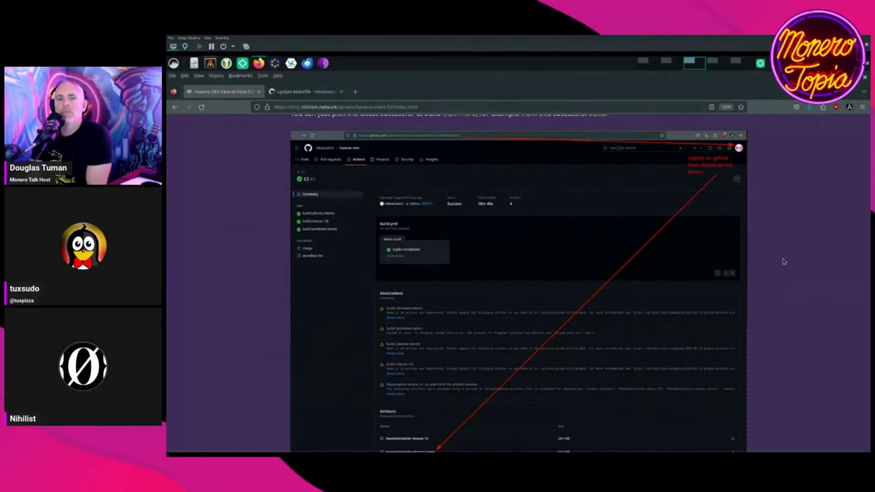
scroll(783, 261, "down", 4)
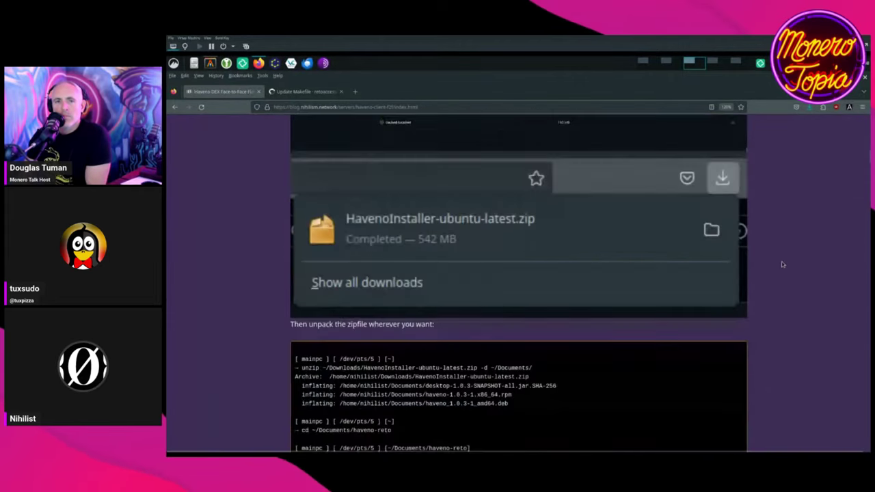
scroll(784, 267, "up", 15)
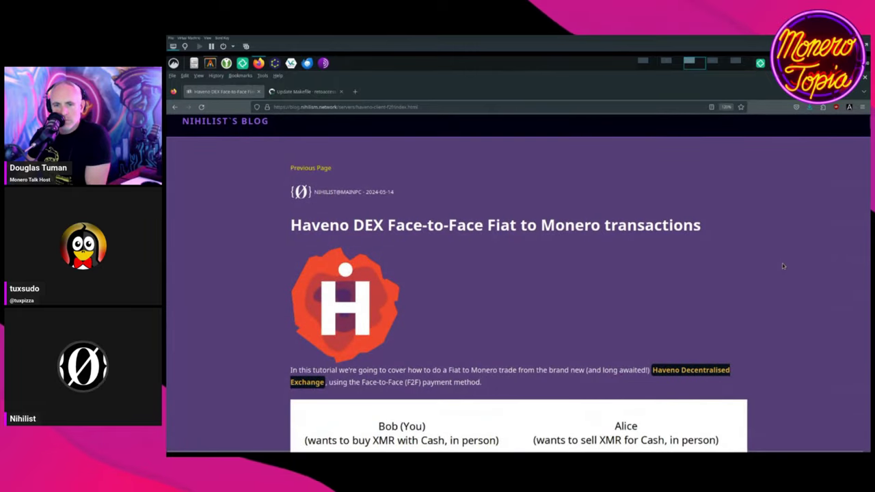